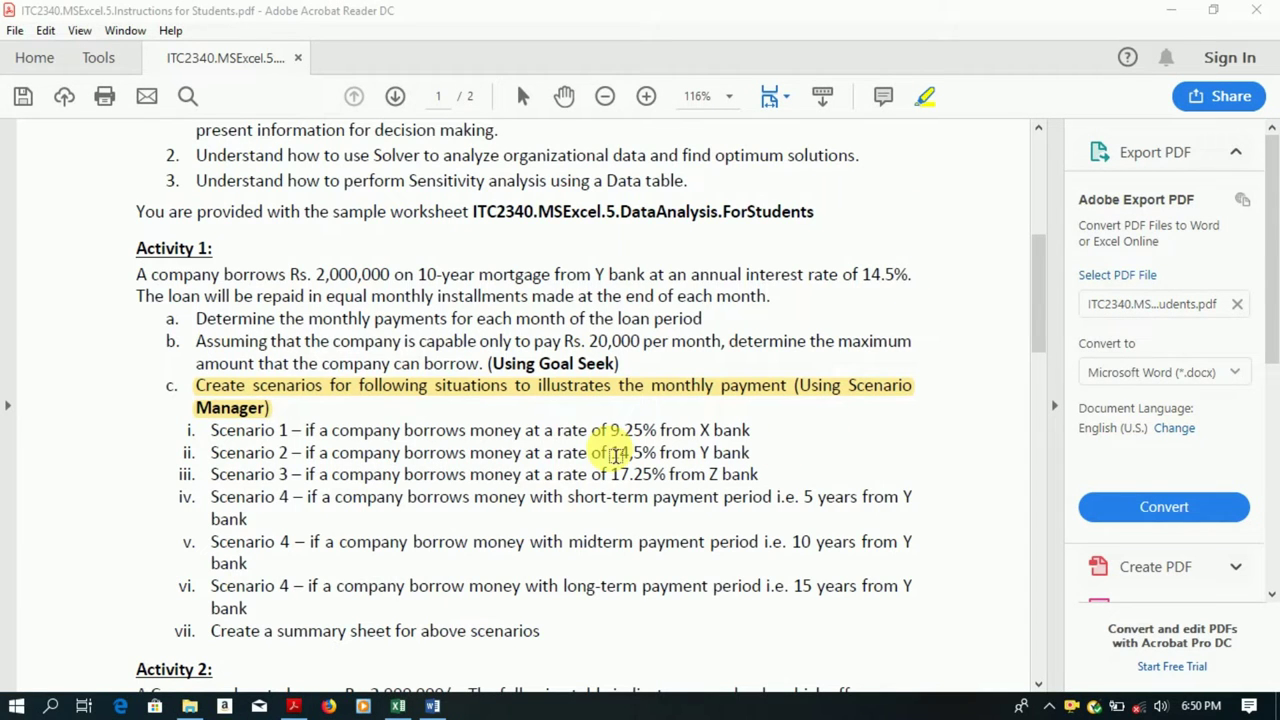
Step: Highlight the Scenario 1 instruction line in yellow in the instructions PDF
click(214, 437)
drag(212, 434, 756, 438)
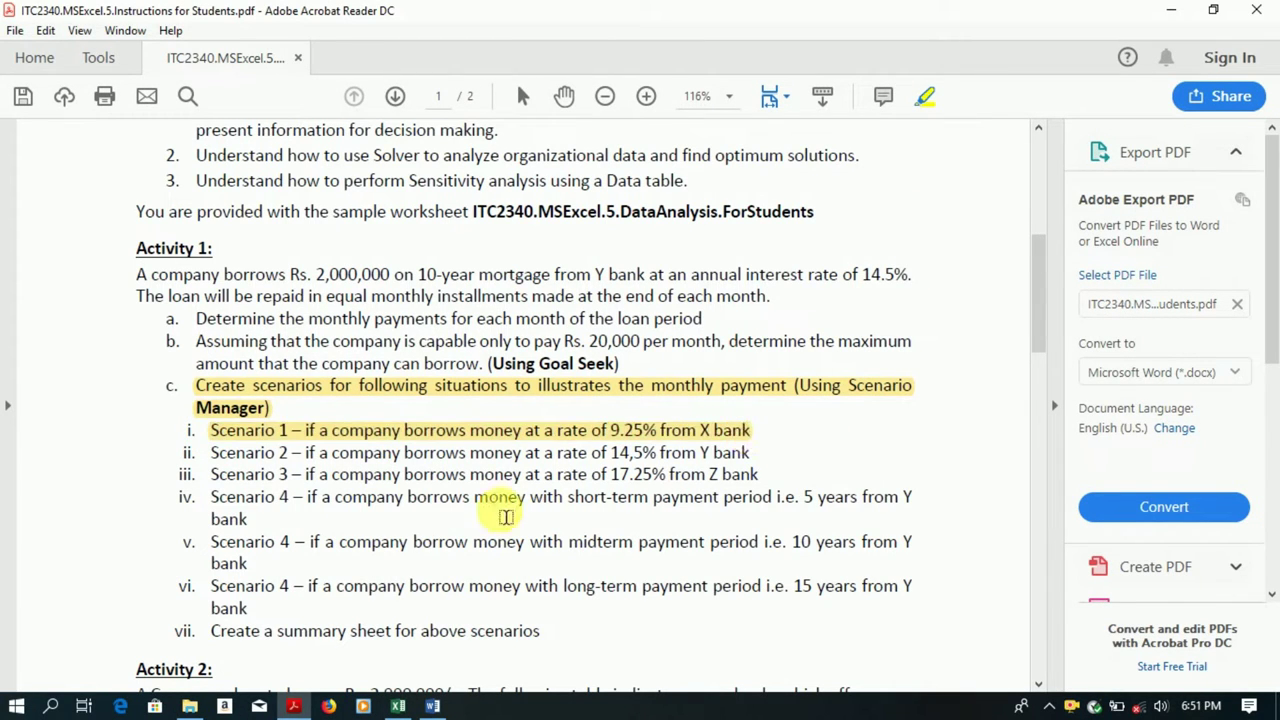
click(413, 708)
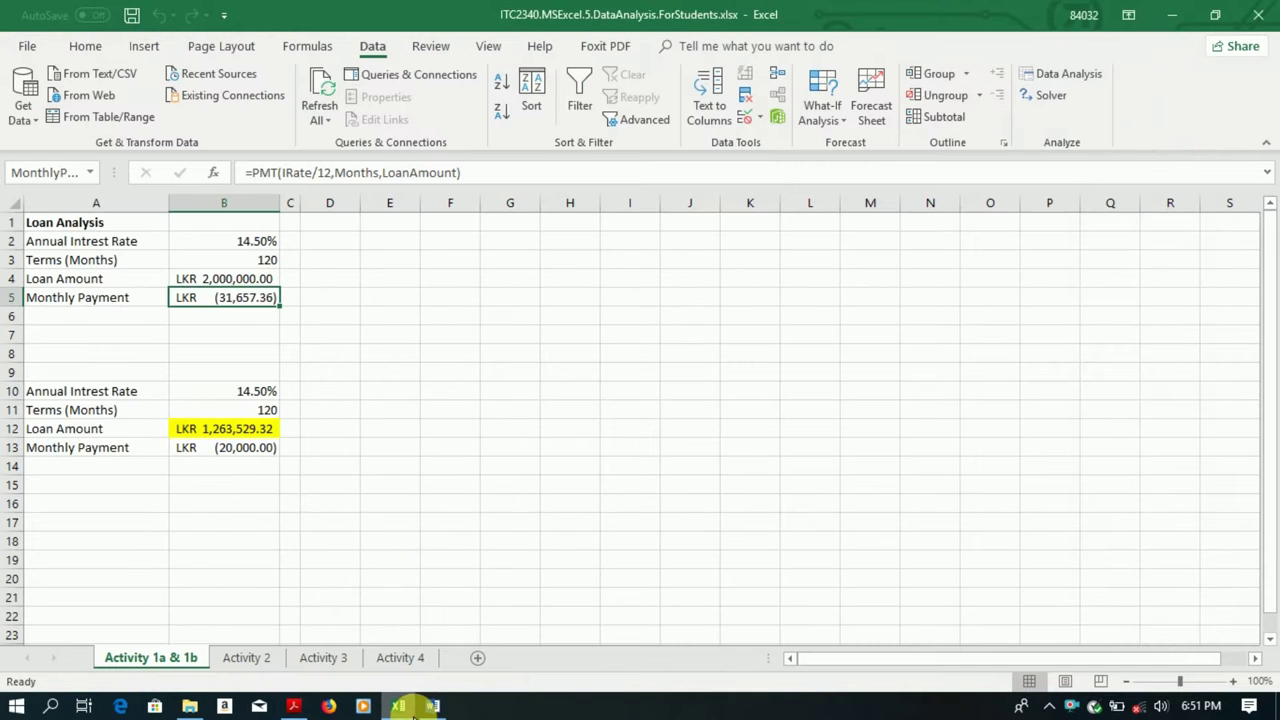
Step: Create Scenario1 in Scenario Manager with interest rate cell B2 as its changing cell
click(818, 115)
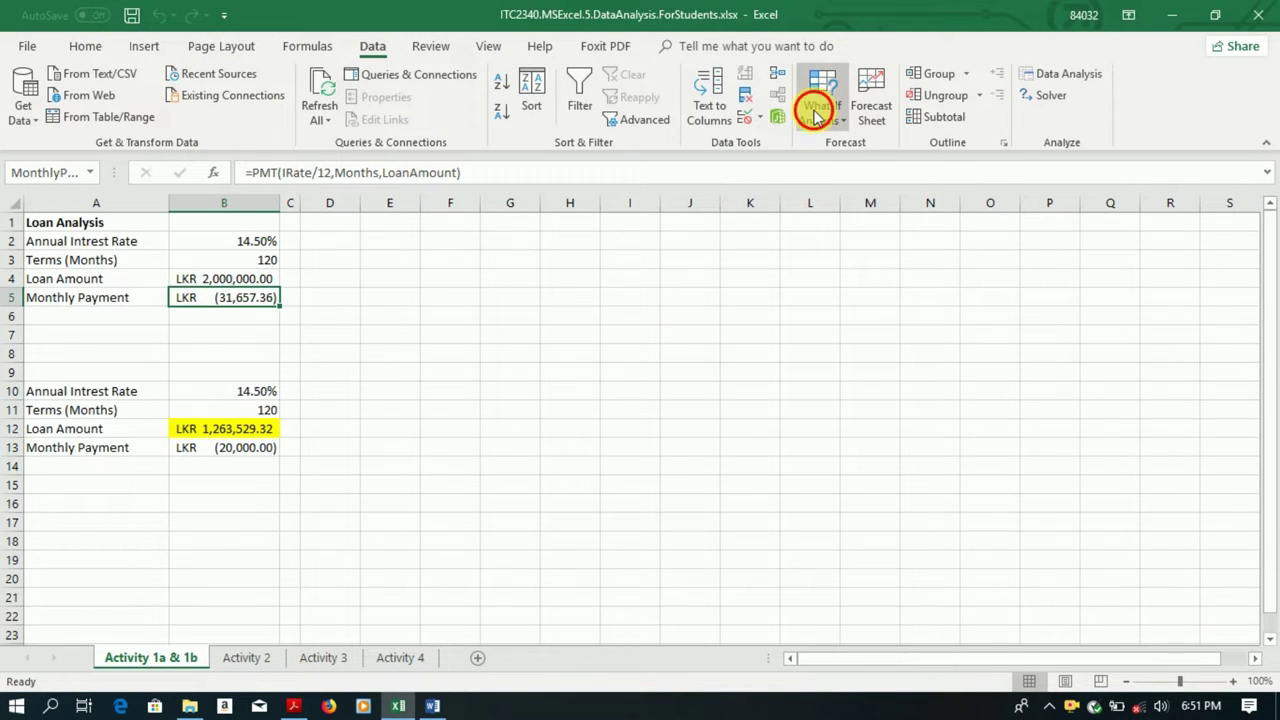
click(848, 145)
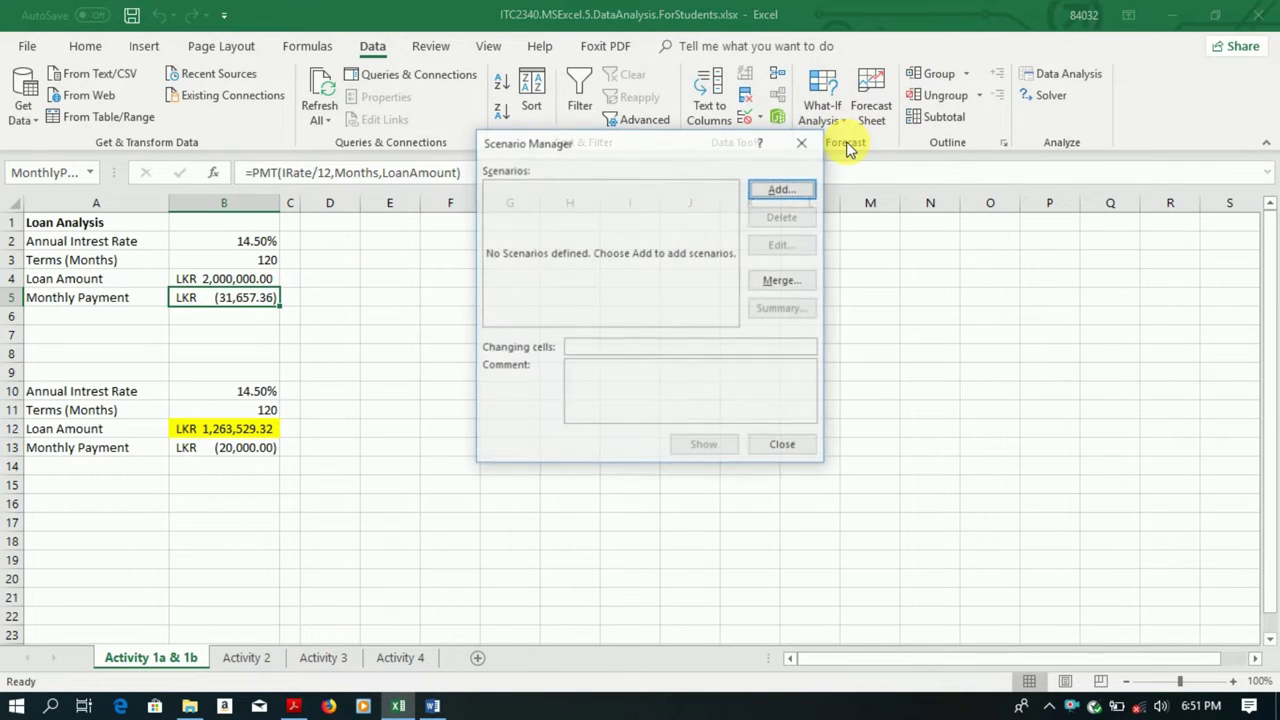
click(781, 191)
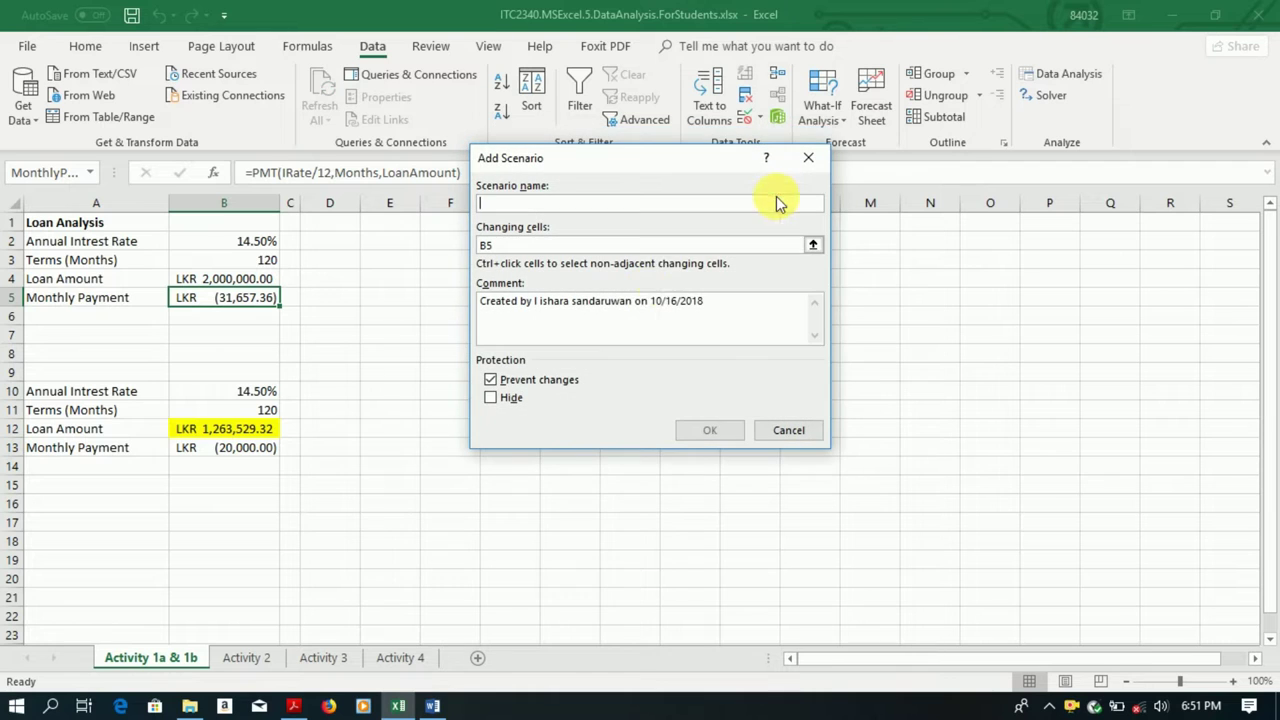
text(Scenario1)
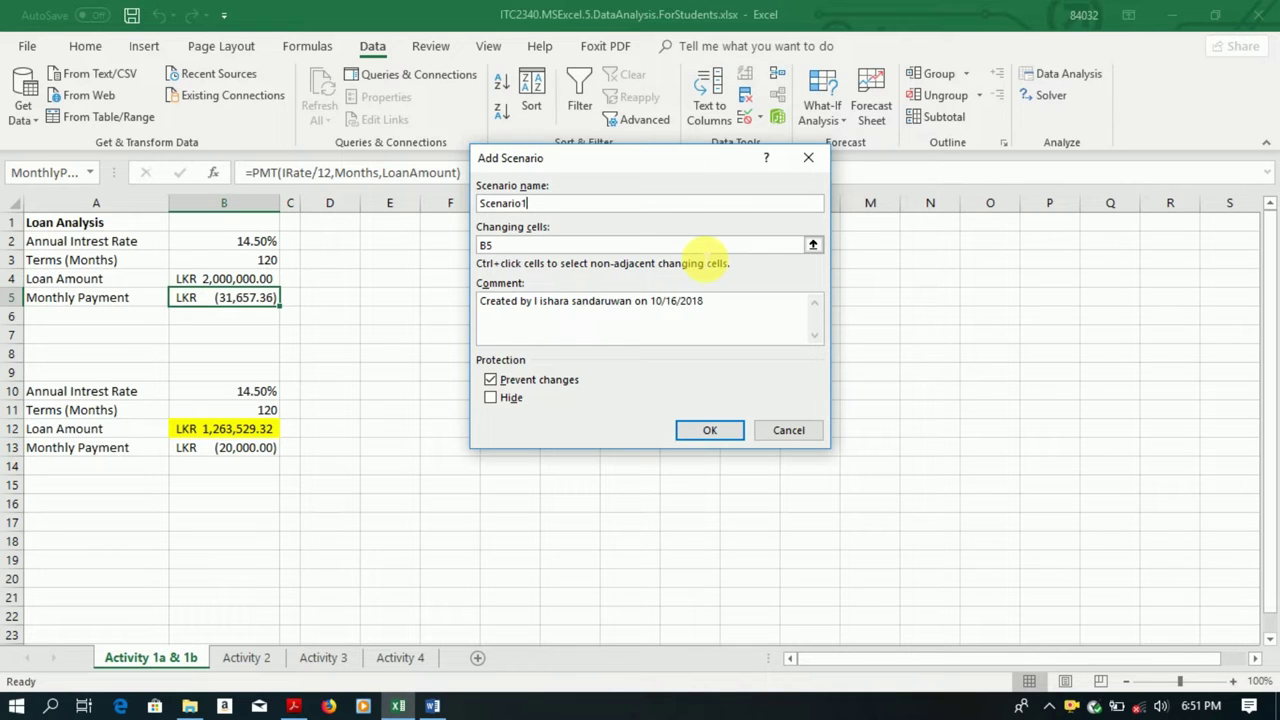
click(690, 245)
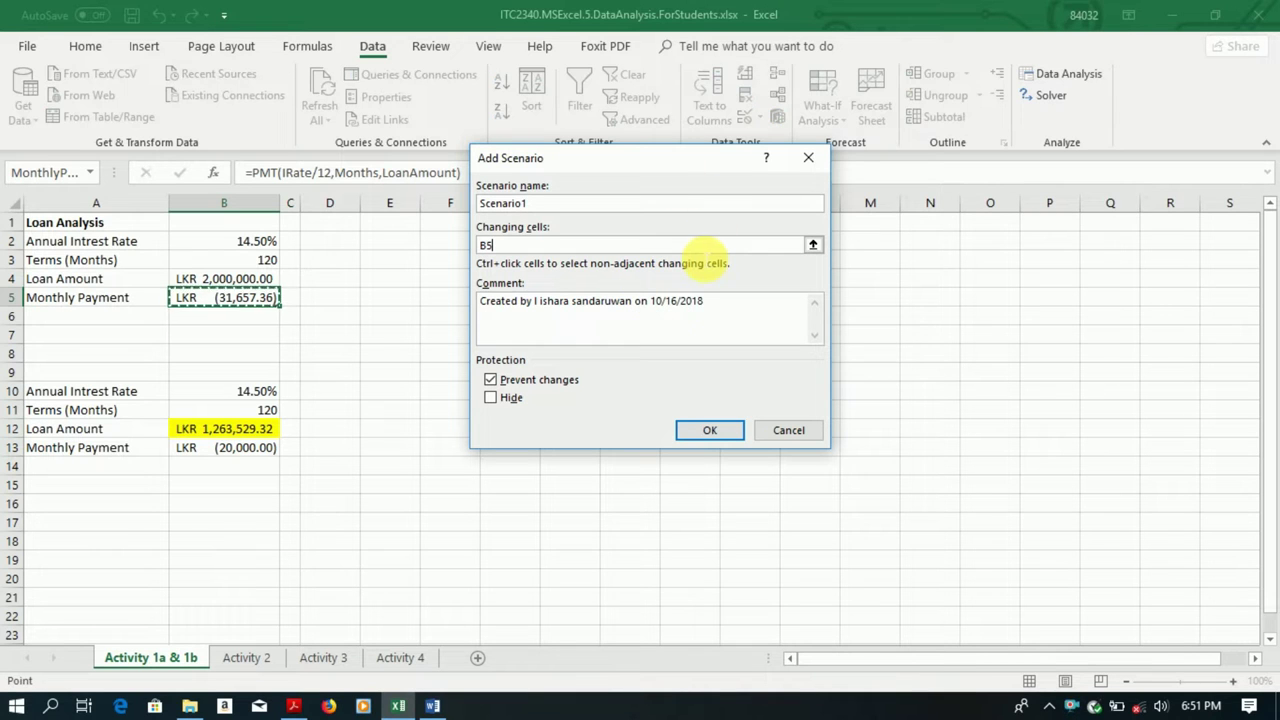
double_click(485, 245)
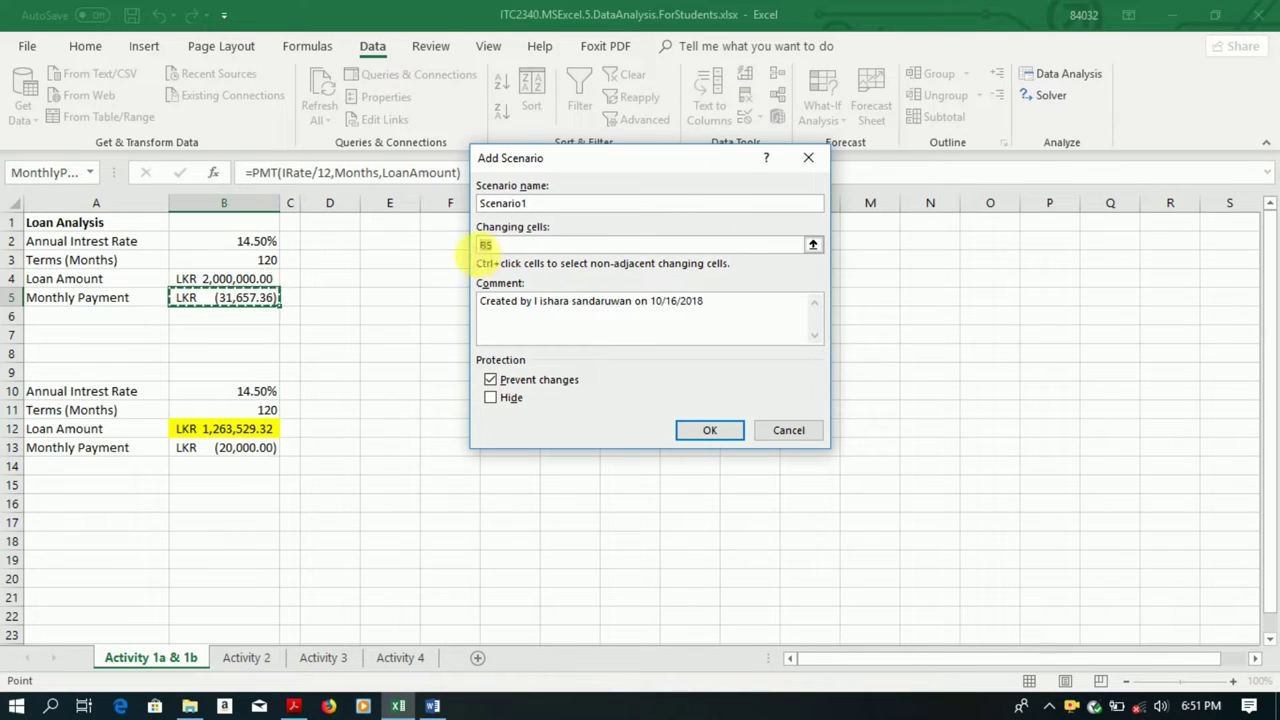
click(273, 248)
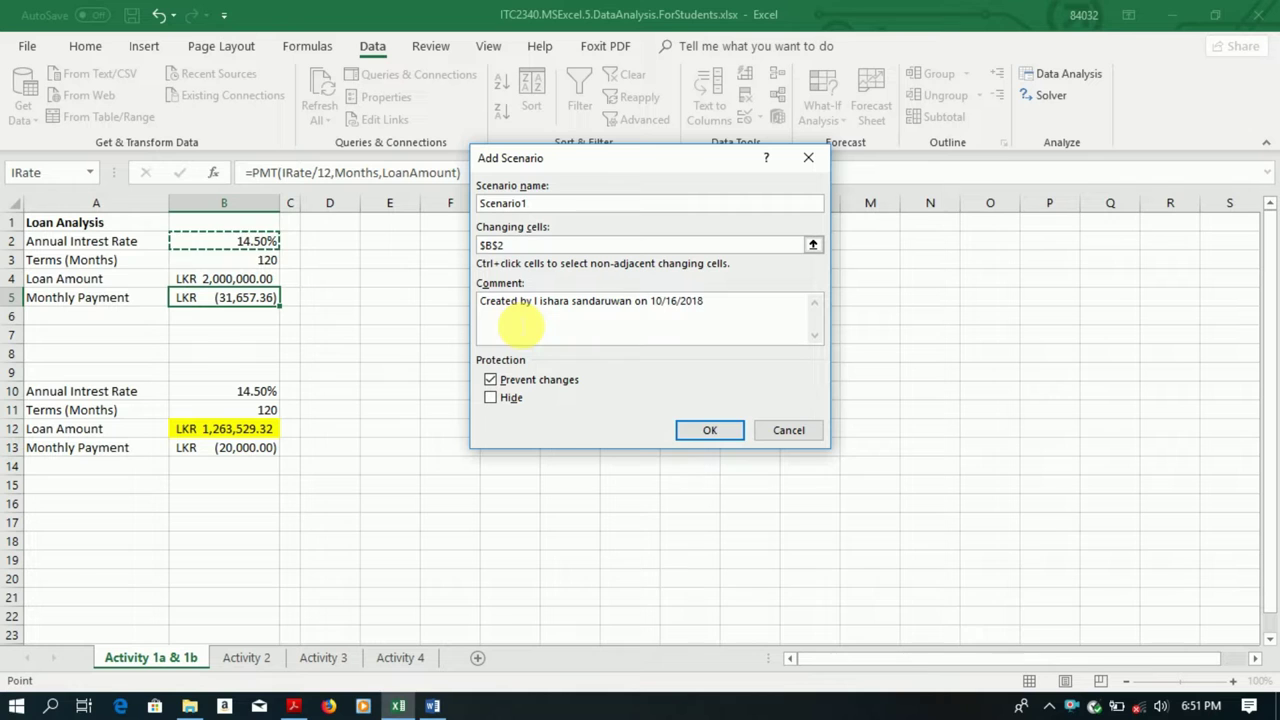
click(727, 437)
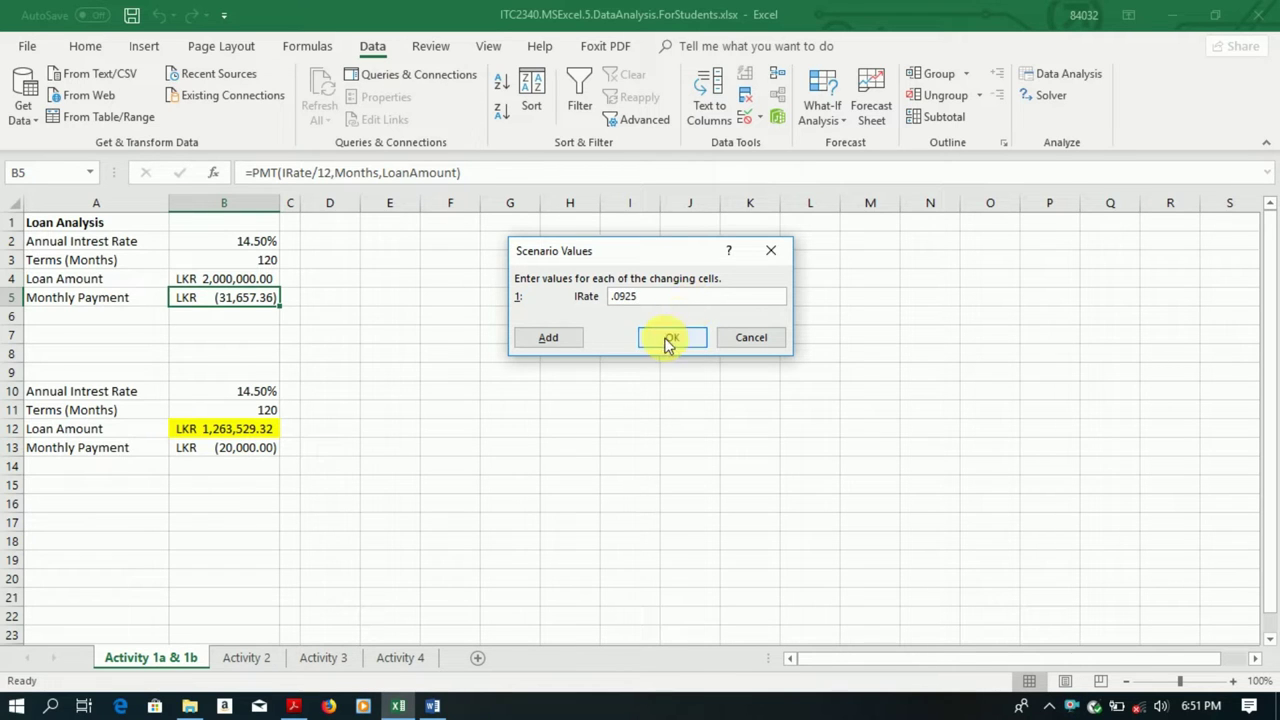
Step: Store .0925 for Scenario1 and select the Scenario 2 line in the instructions PDF
click(550, 345)
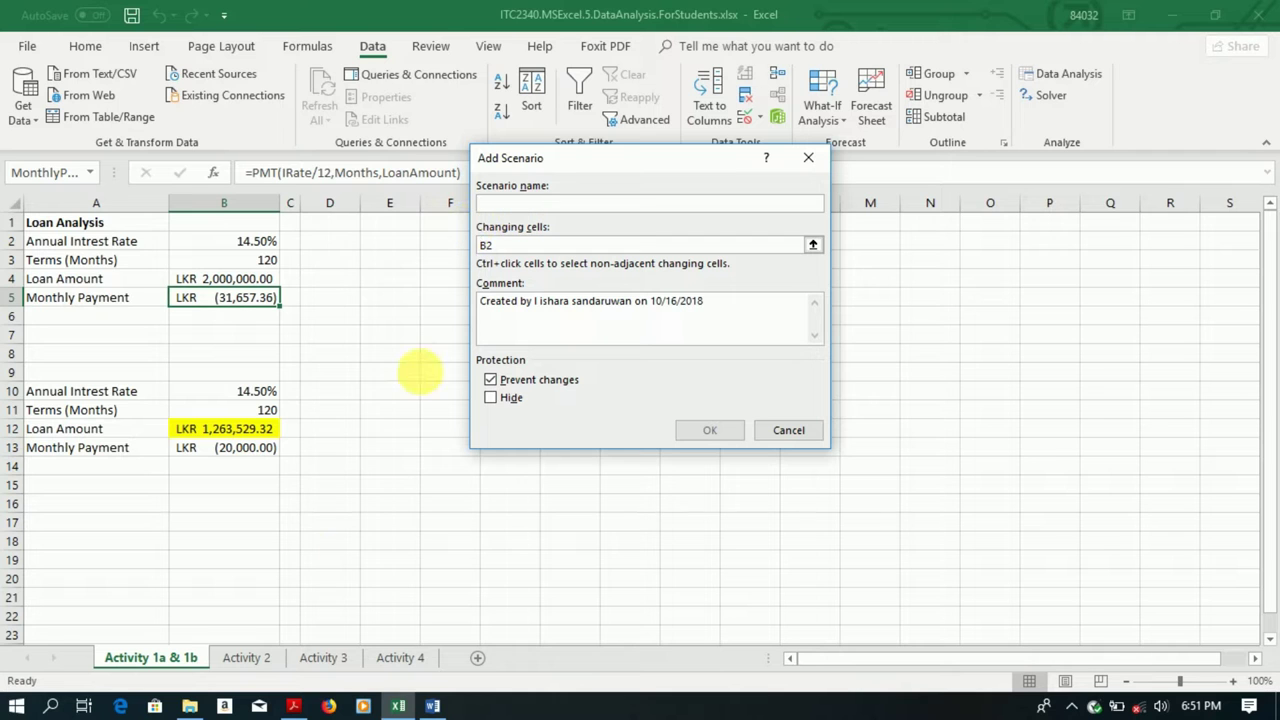
click(296, 706)
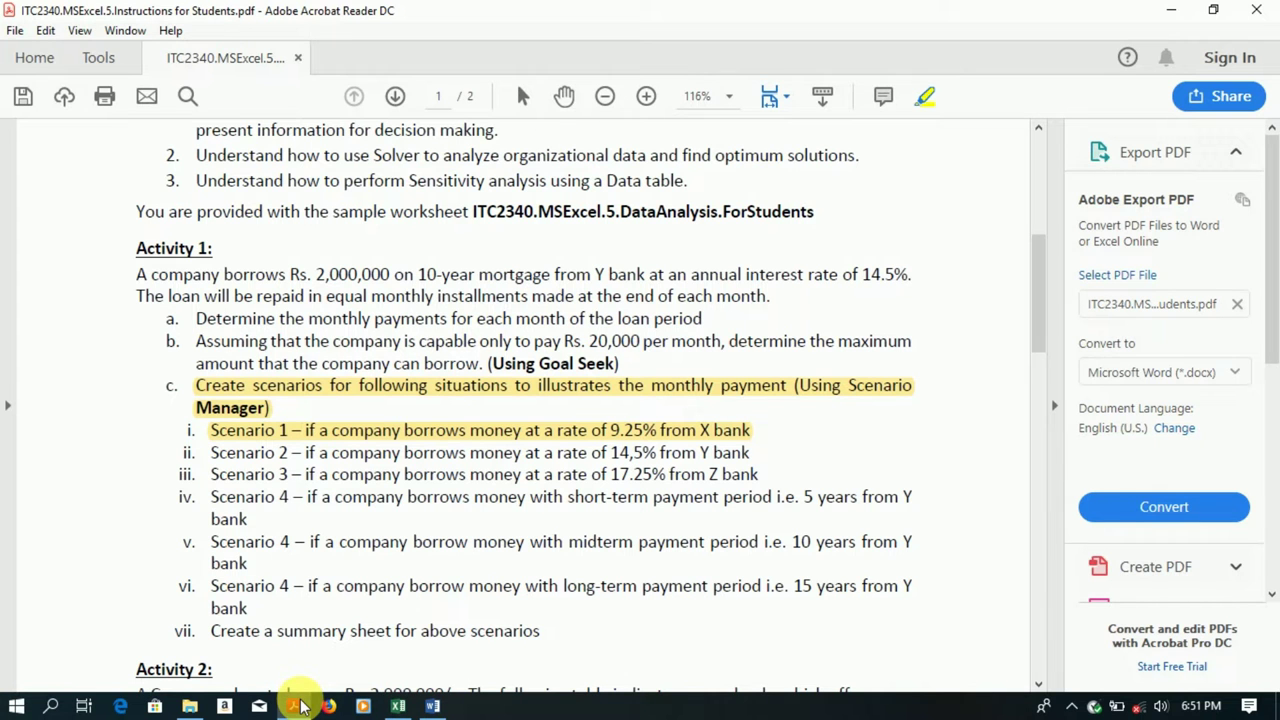
drag(211, 452, 737, 460)
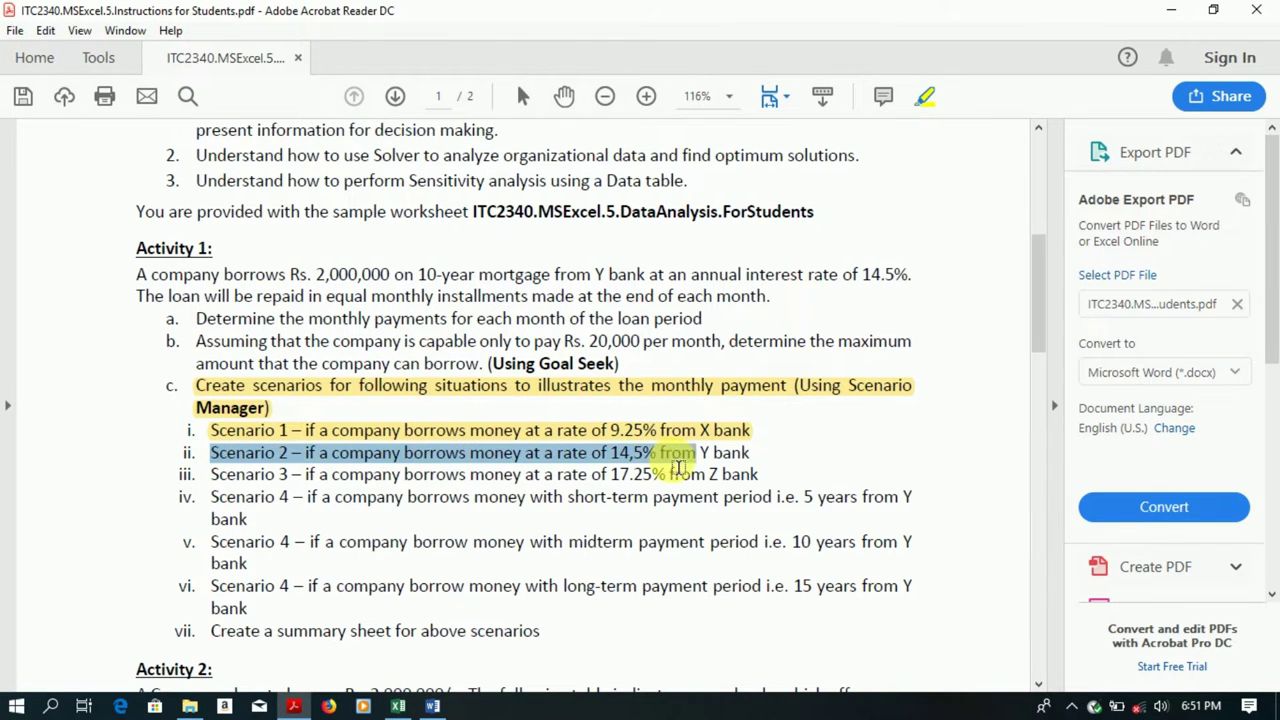
Step: Add Scenario2 with changing cell B2 and an interest rate of 0.145
click(398, 706)
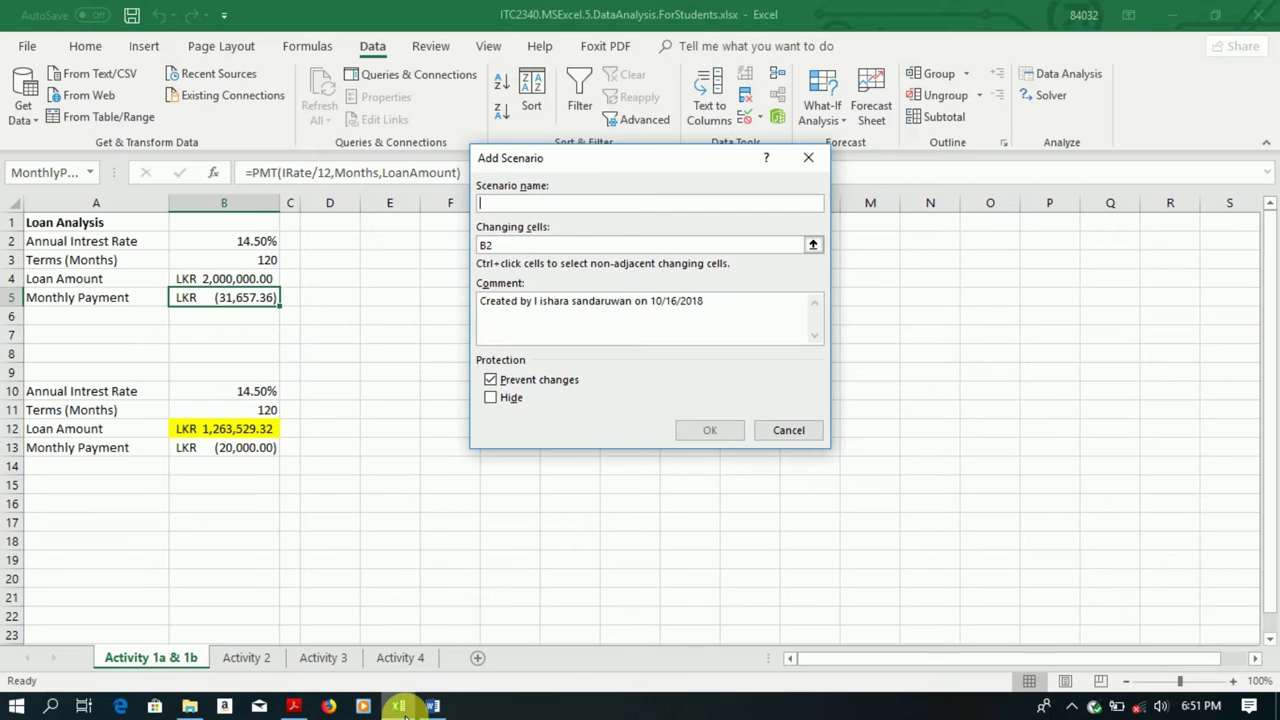
text(Scenario2)
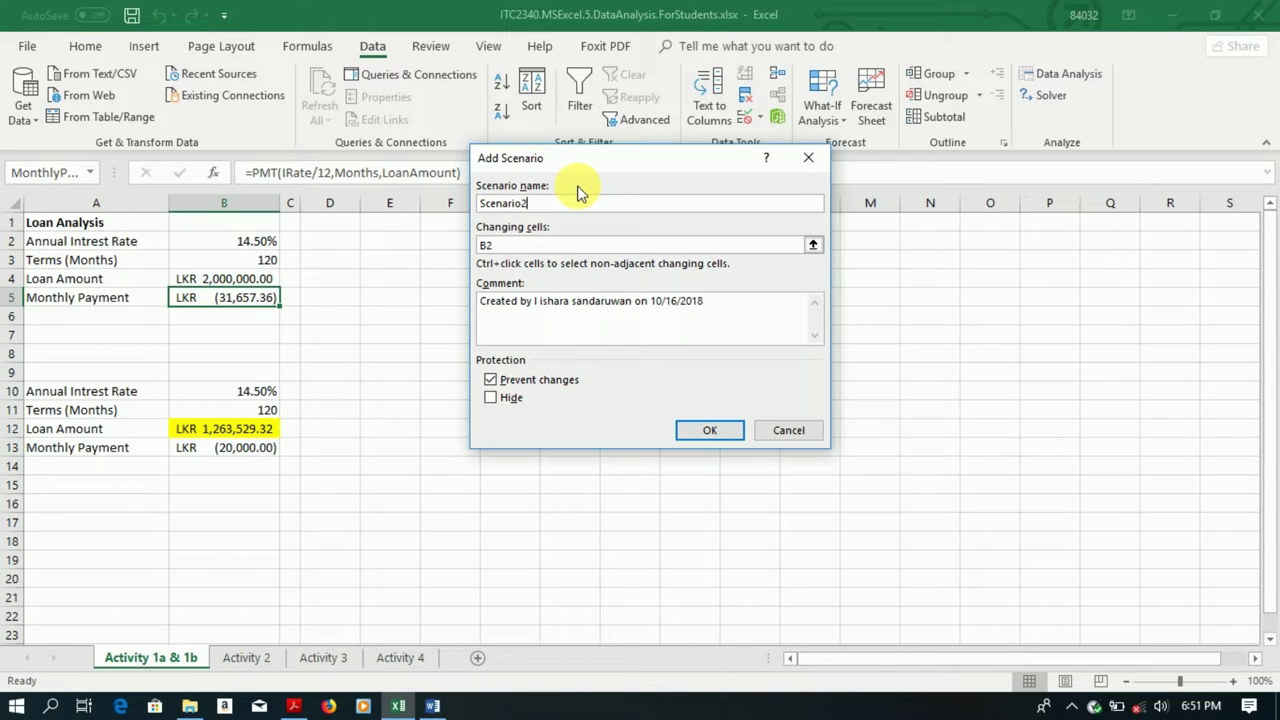
click(575, 245)
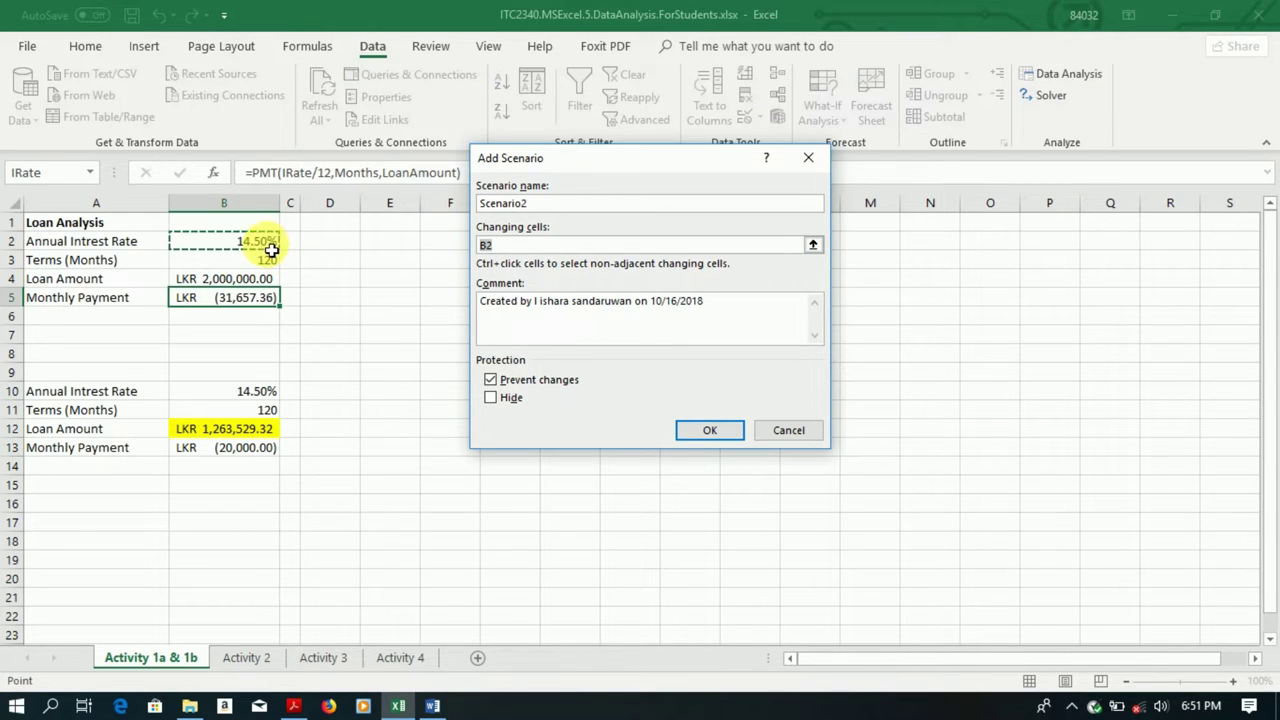
click(686, 425)
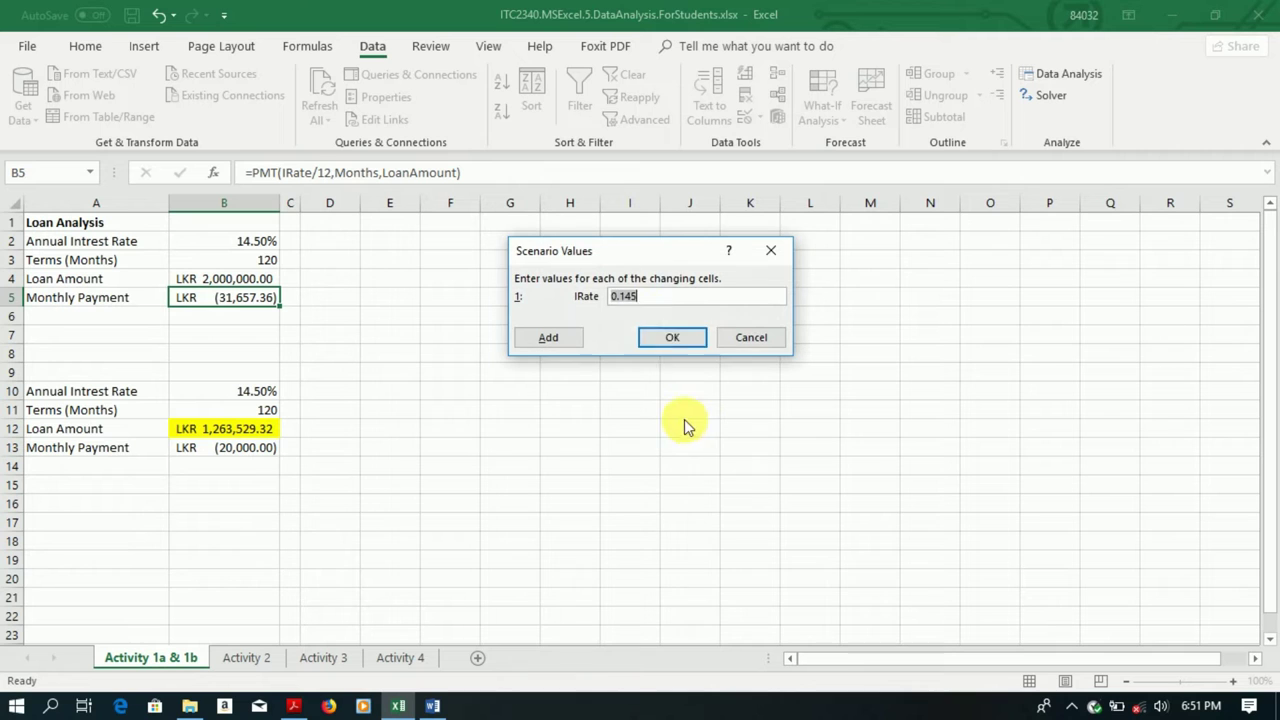
click(558, 343)
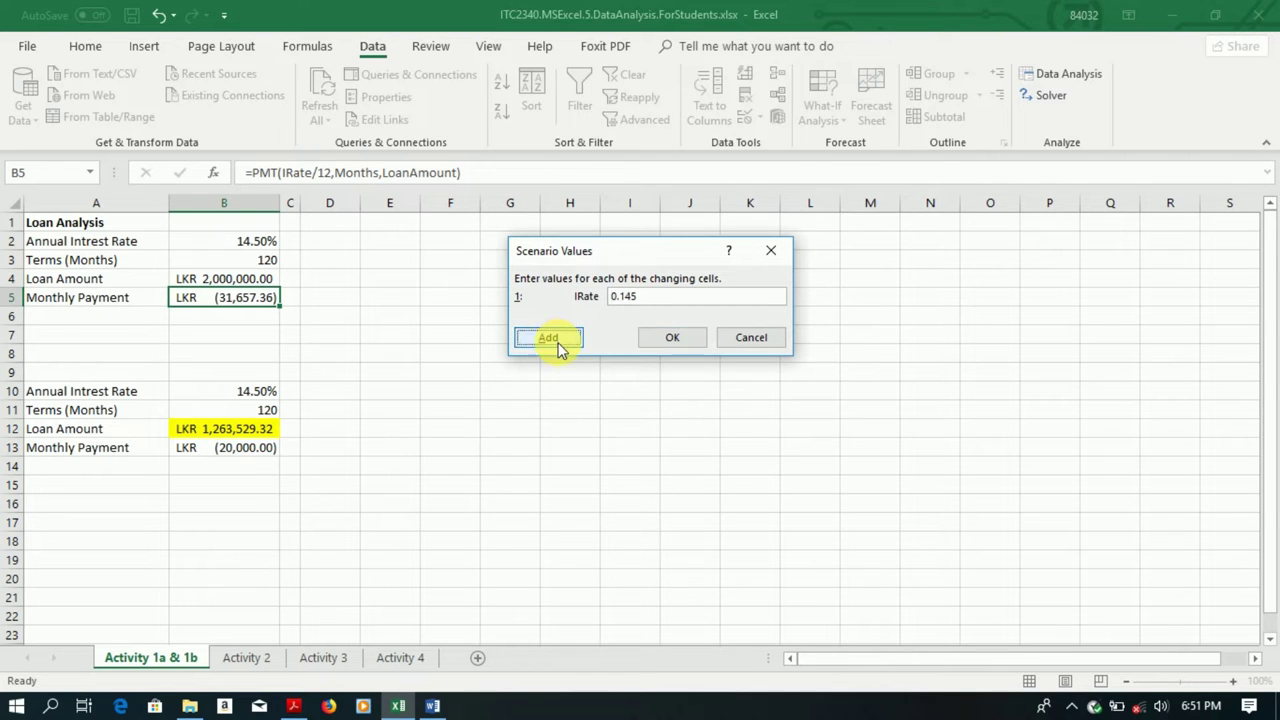
Step: Highlight the Scenario 3 line in the instructions PDF and return to Excel
click(293, 706)
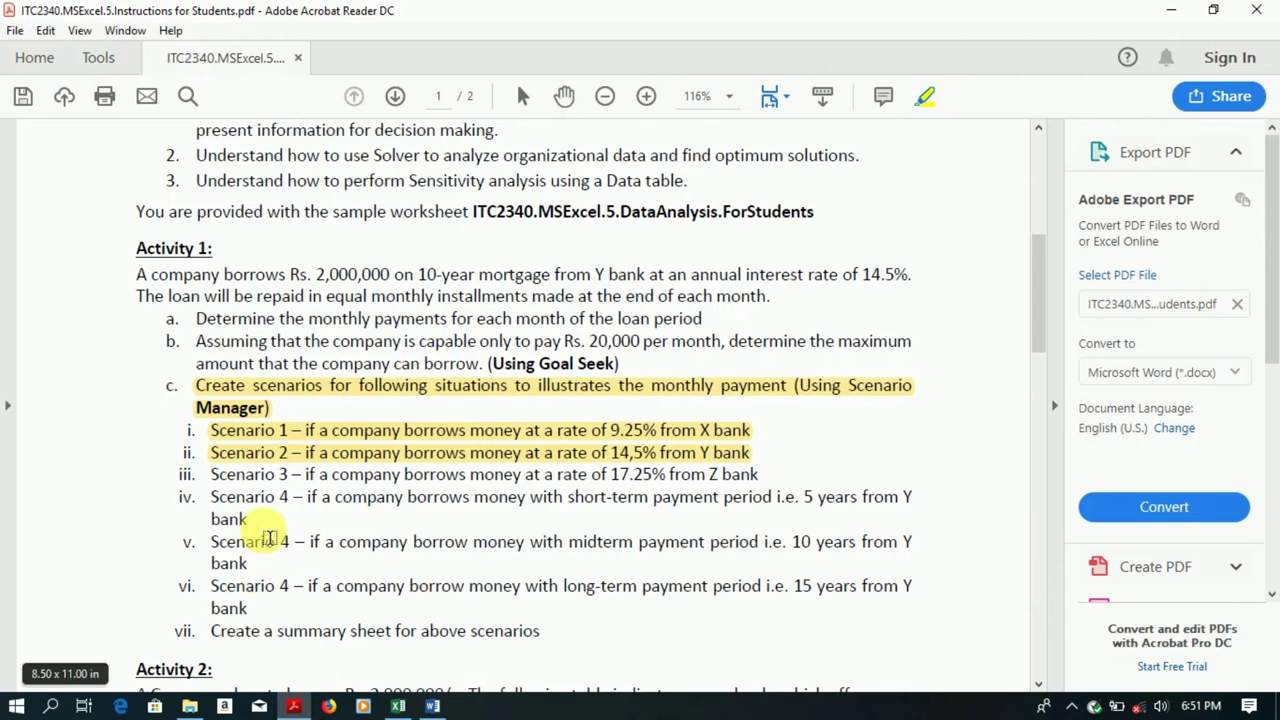
drag(212, 476, 758, 476)
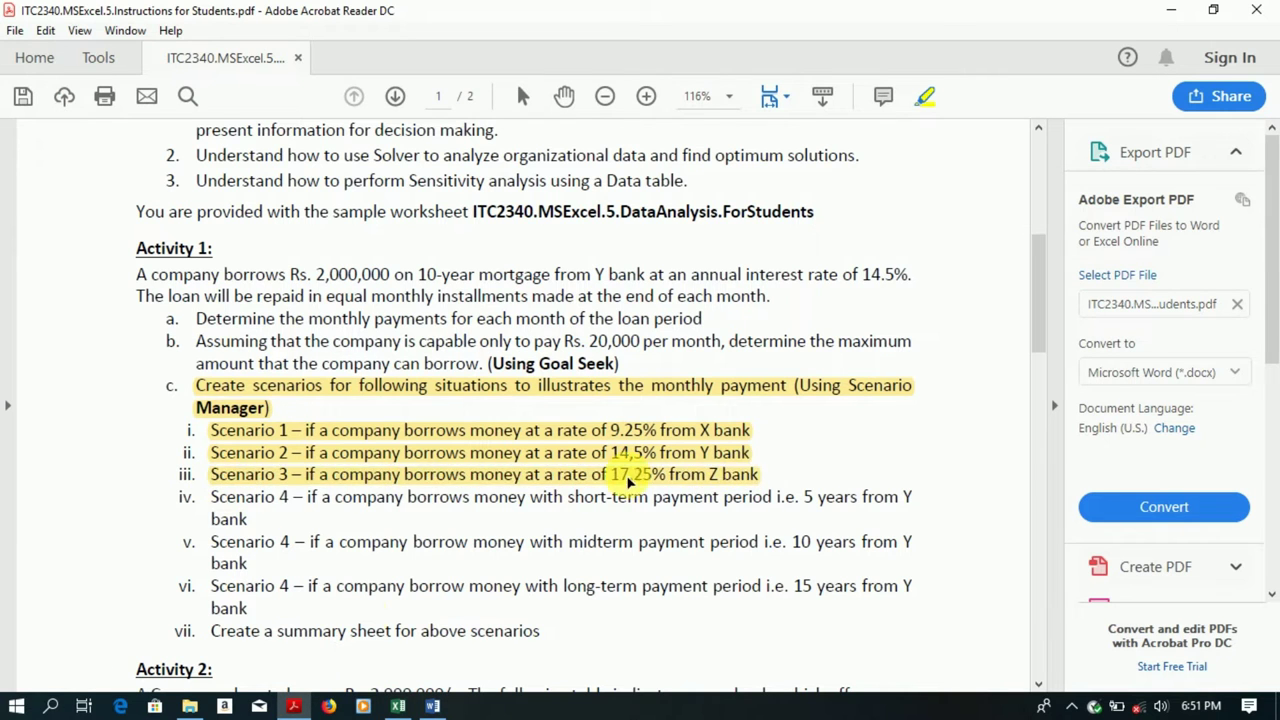
click(398, 706)
Step: Add Scenario3 with changing cell B2 and an interest rate of .1725
text(Scenario3)
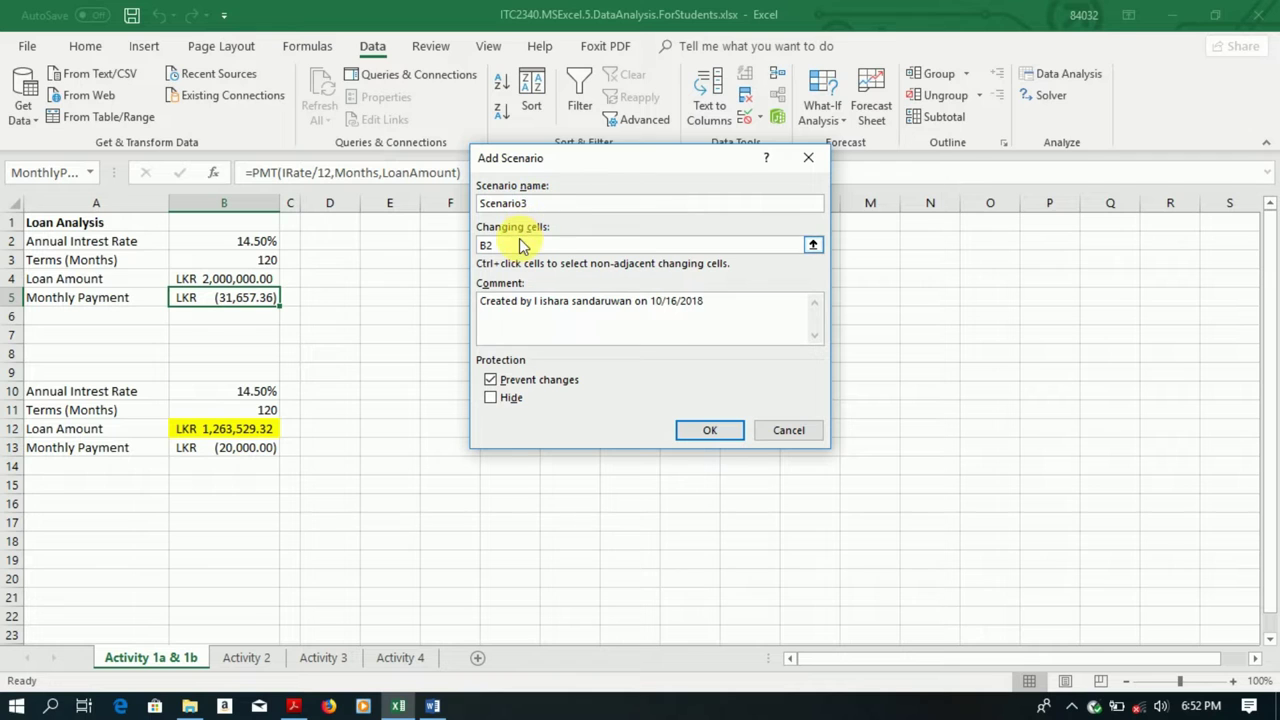
click(505, 245)
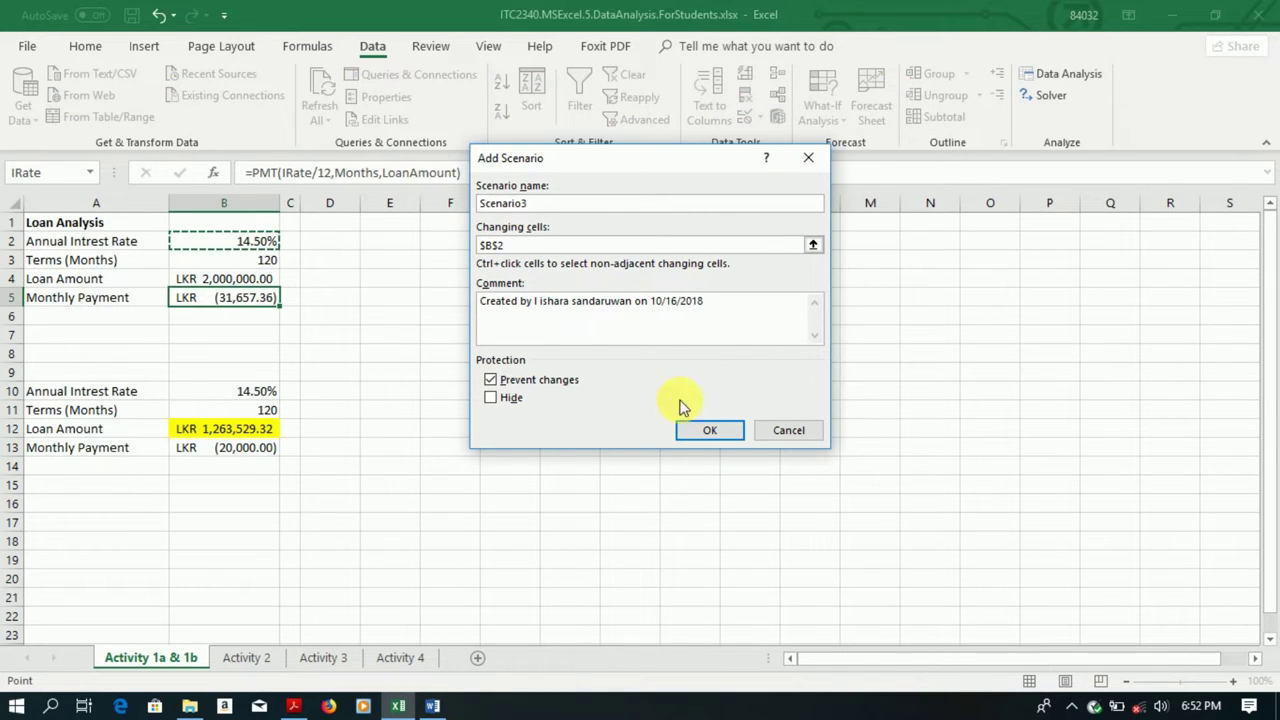
click(697, 430)
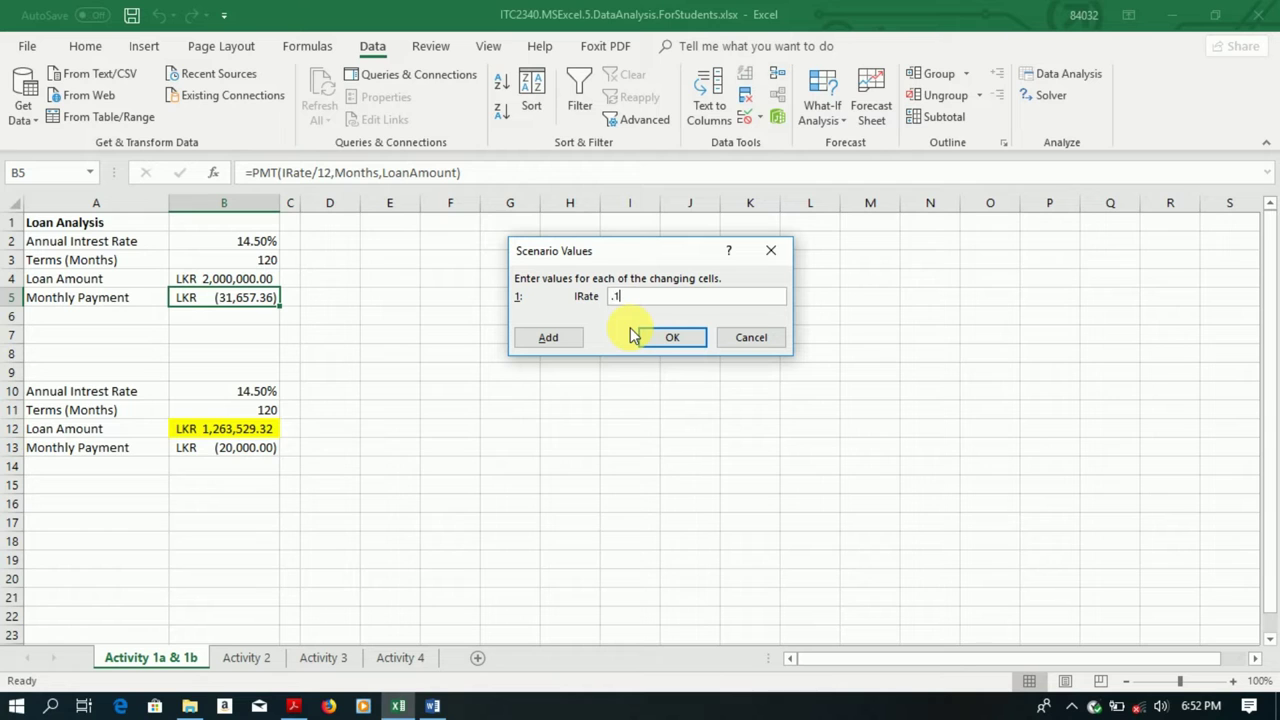
click(540, 337)
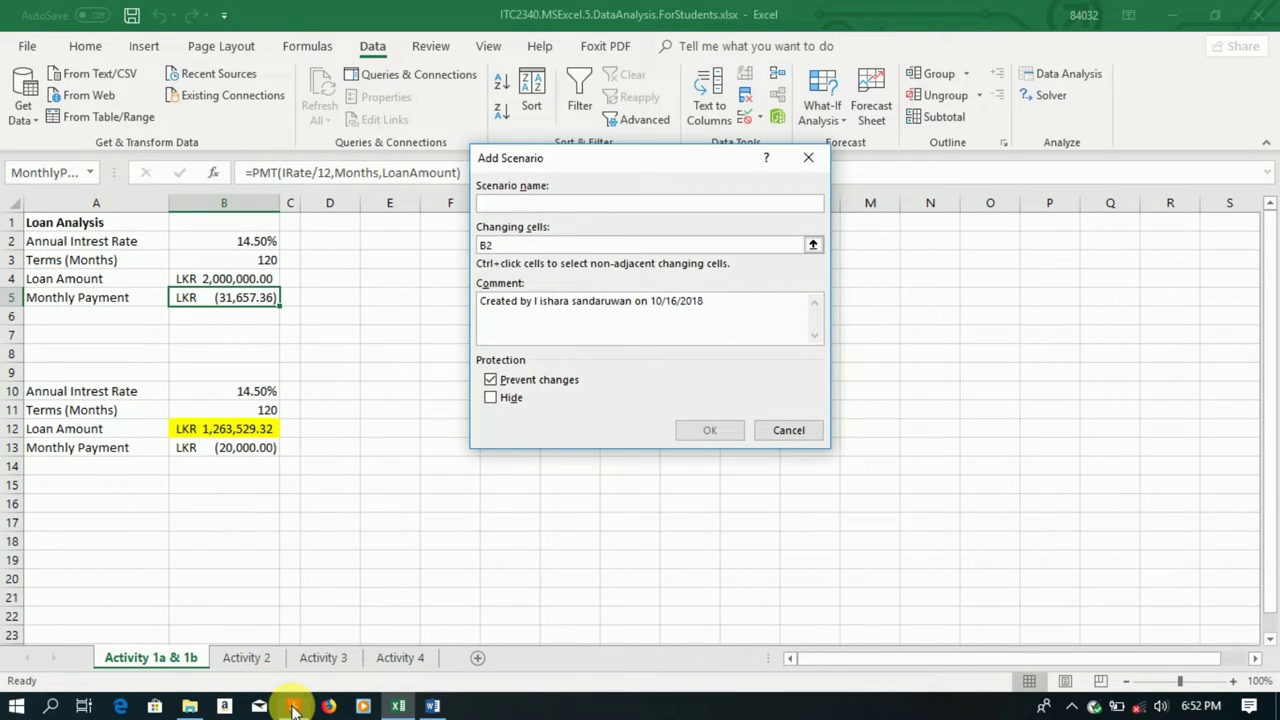
click(293, 706)
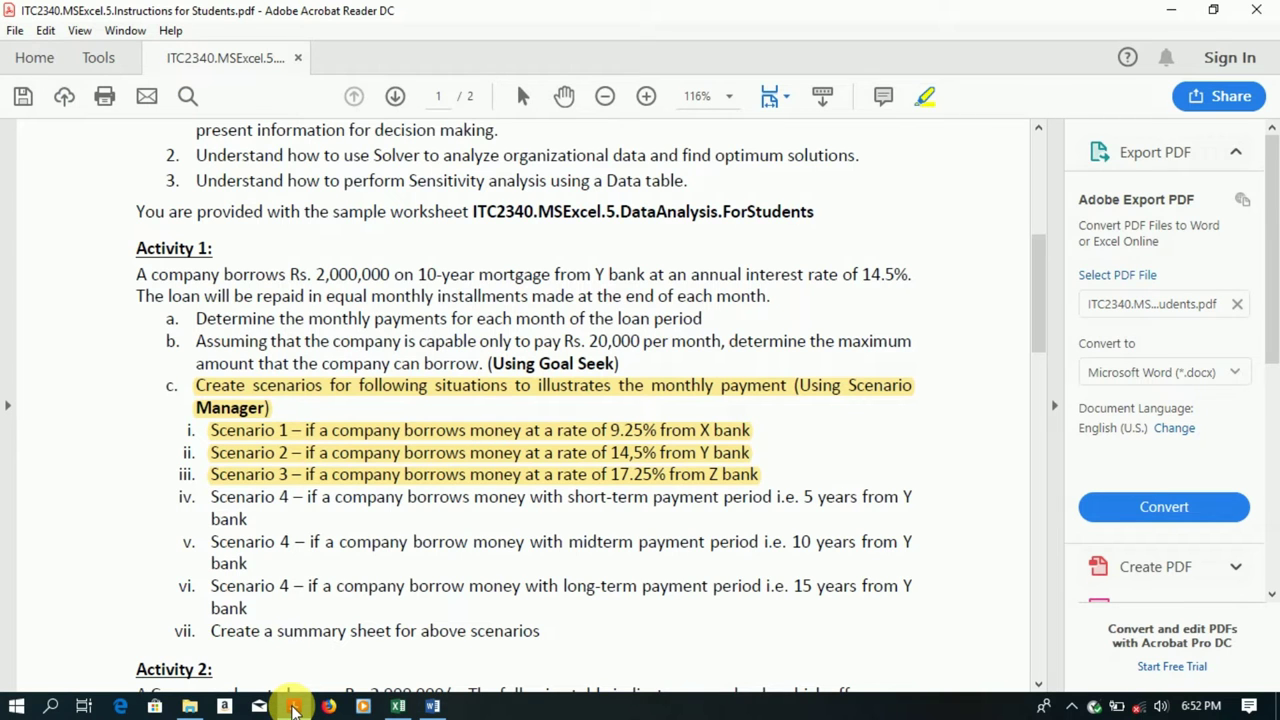
Step: Highlight the Scenario 4 line about the 5-year payment period in yellow
drag(208, 500, 257, 520)
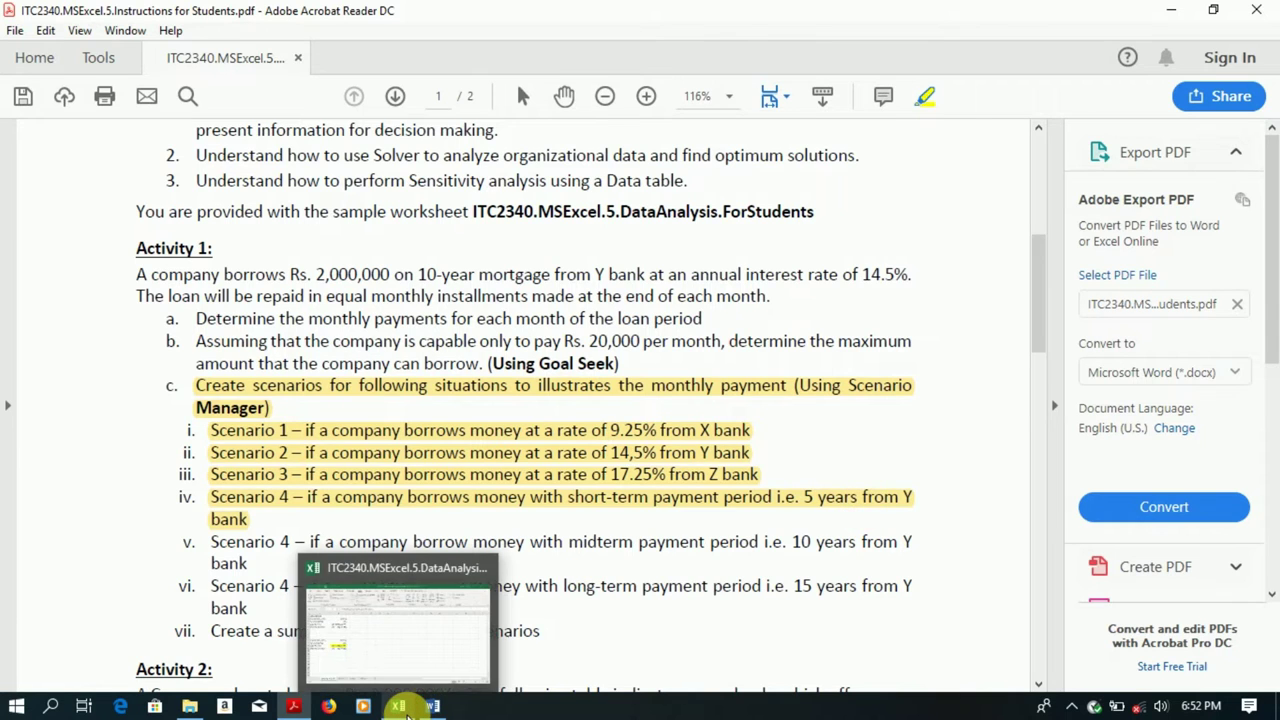
click(406, 712)
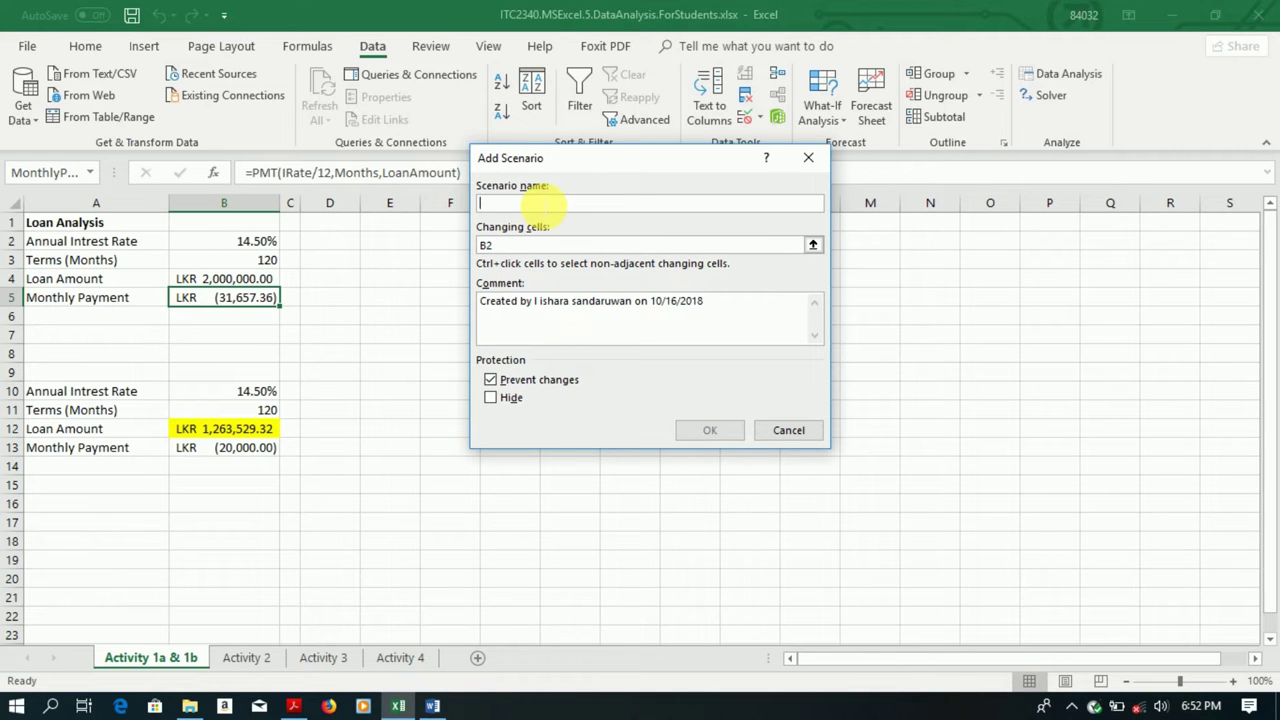
Step: Add Scenario4 with changing cell B3, setting the loan term to 60 months
text(Scenario4)
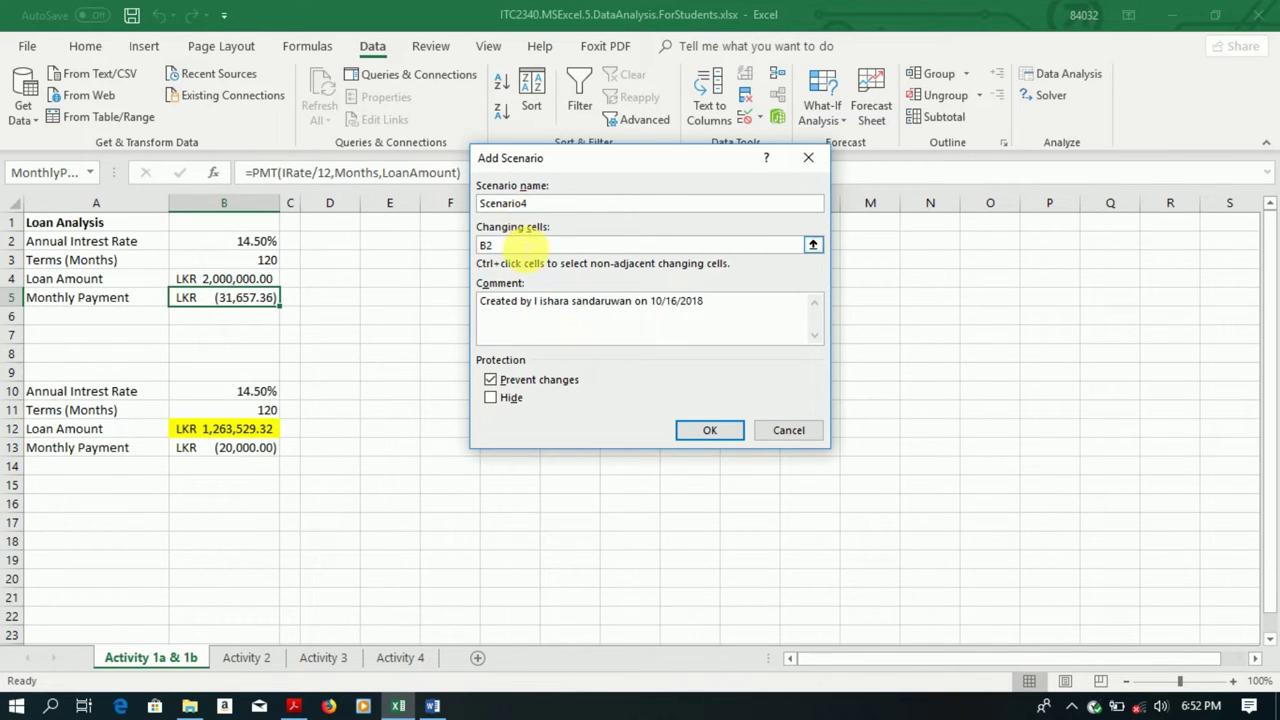
click(505, 245)
click(275, 262)
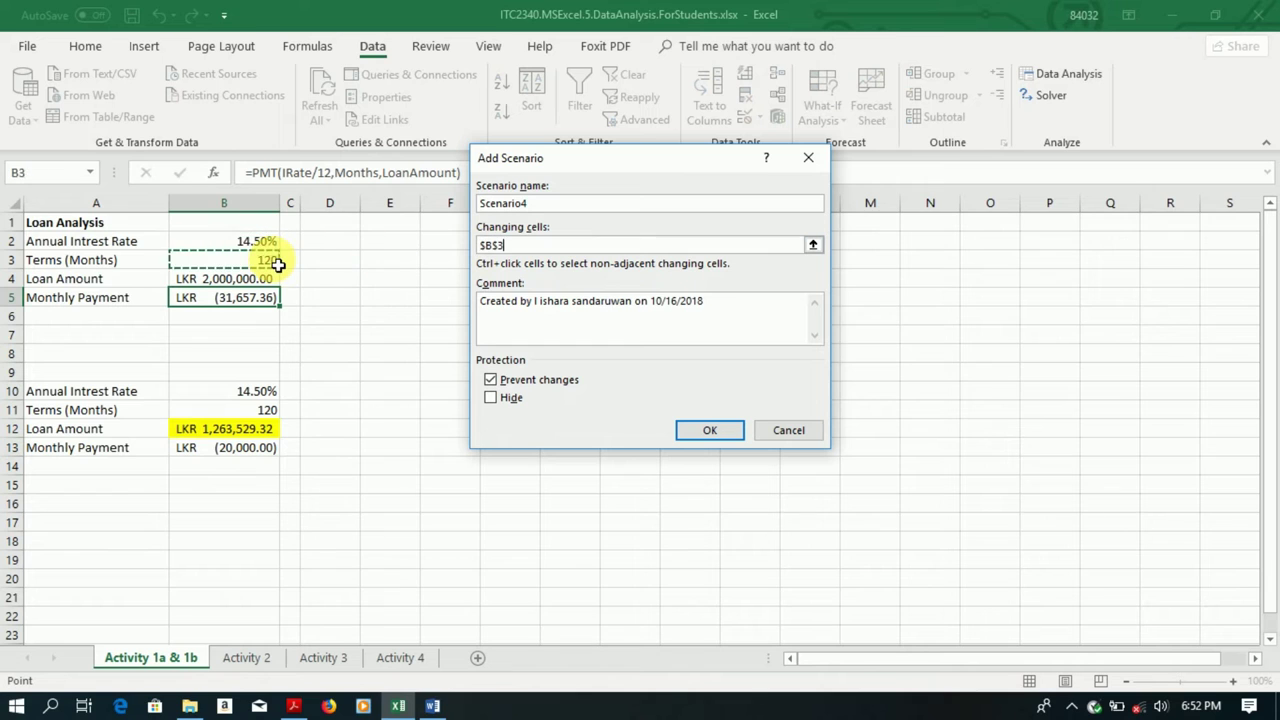
click(692, 431)
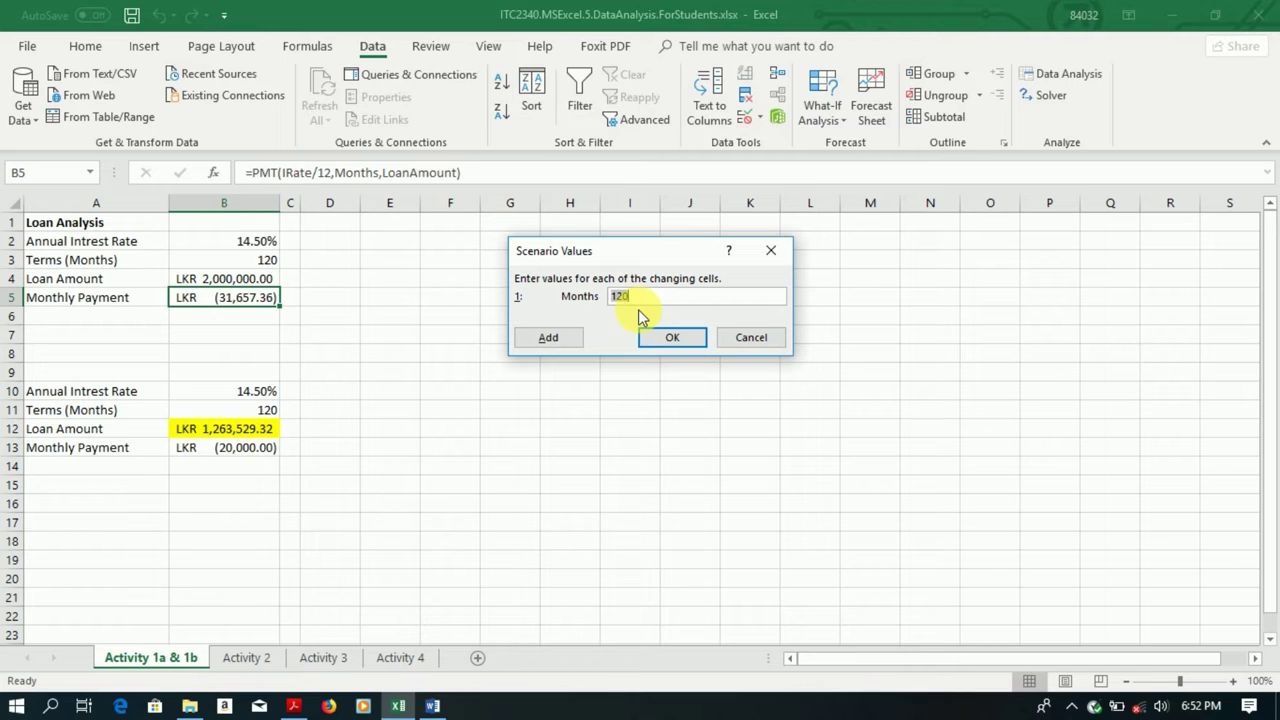
click(570, 337)
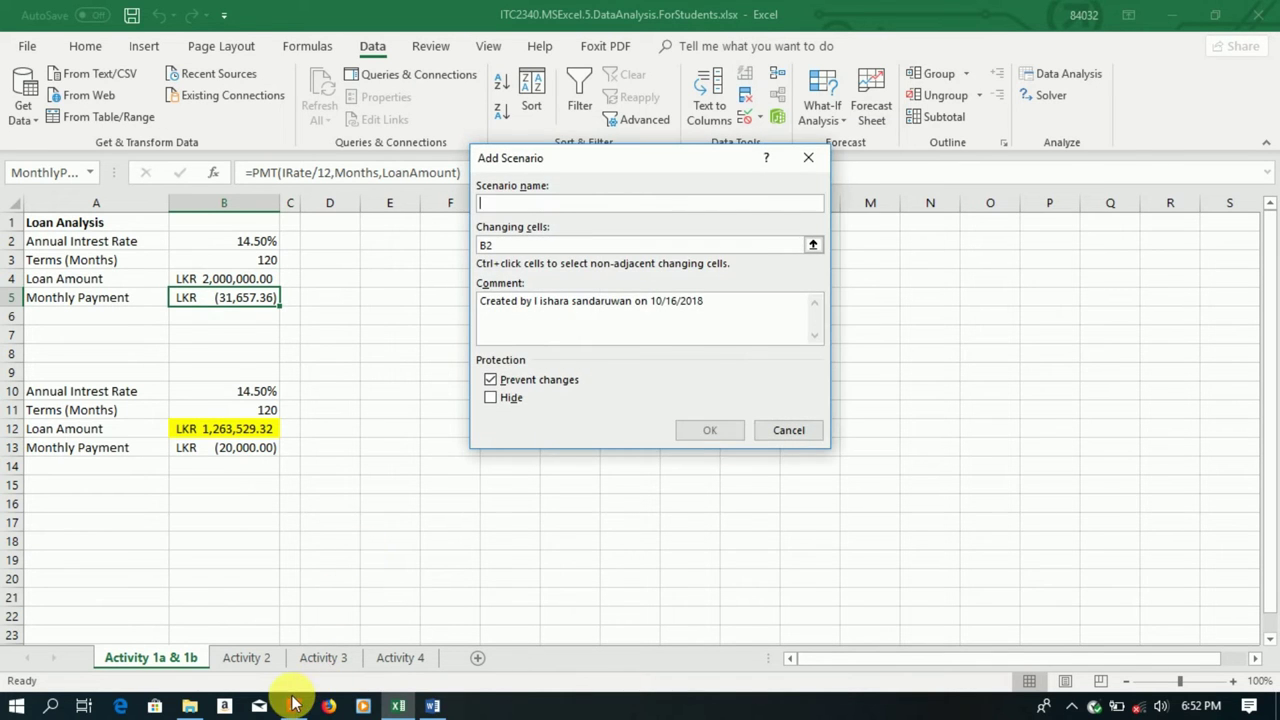
click(293, 706)
Step: Highlight the 10-year midterm line, then add Scenario5 on cell B3 with 120 months
drag(213, 545, 257, 568)
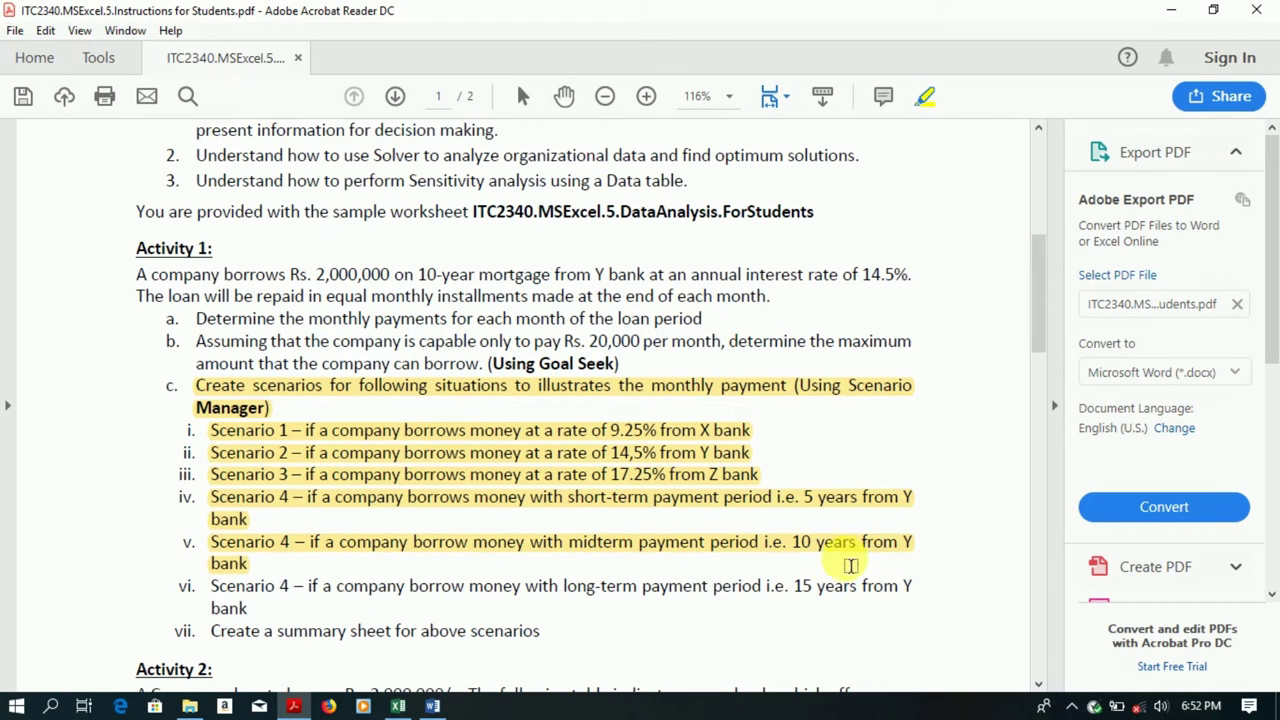
click(398, 706)
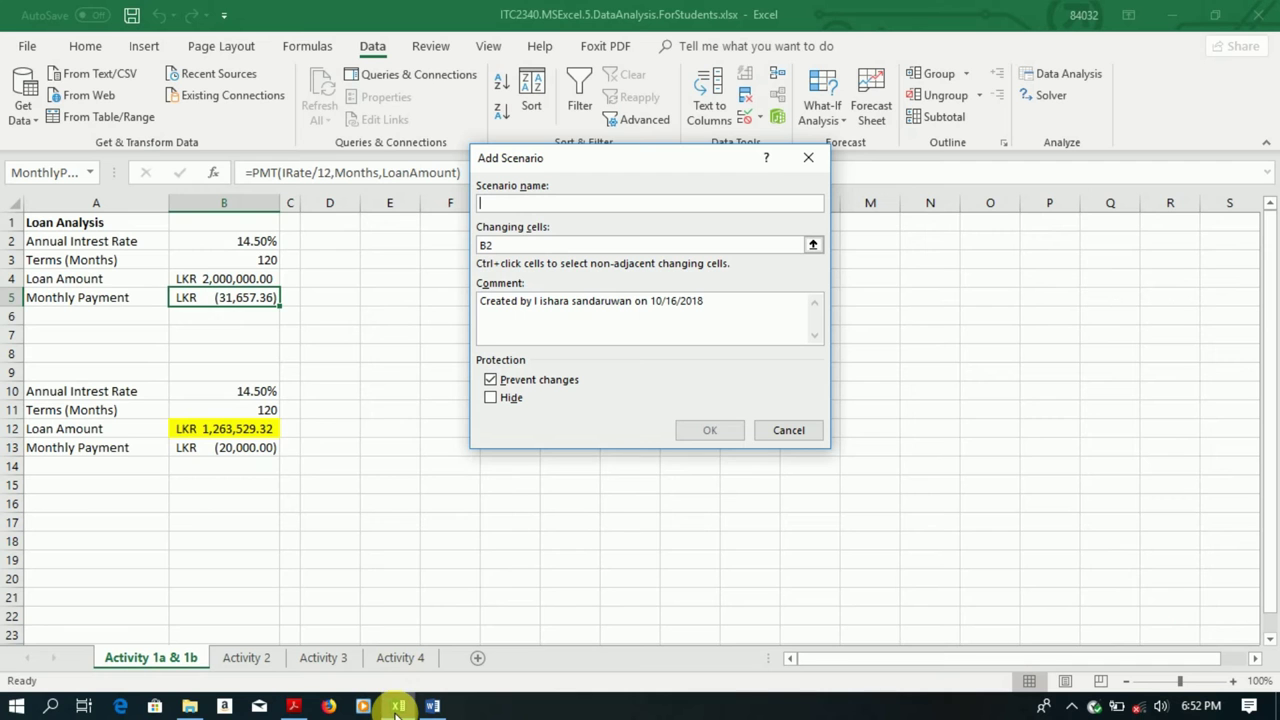
text(Scenario5)
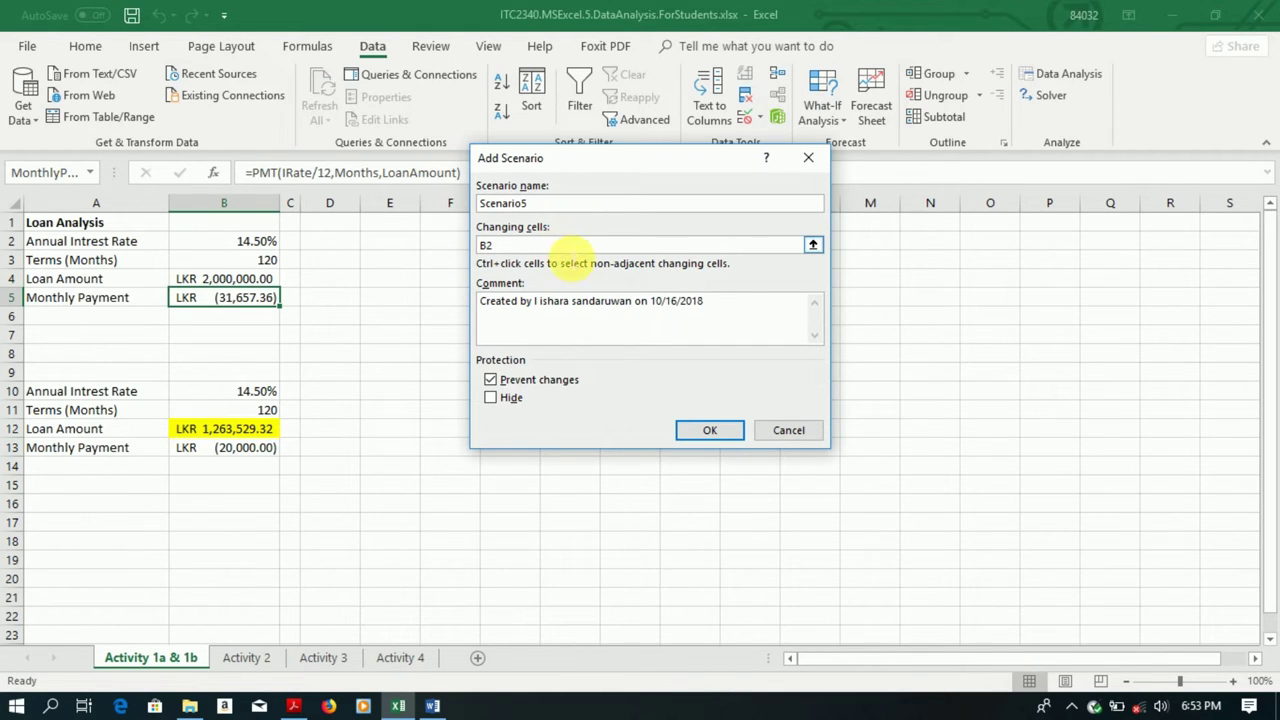
click(571, 247)
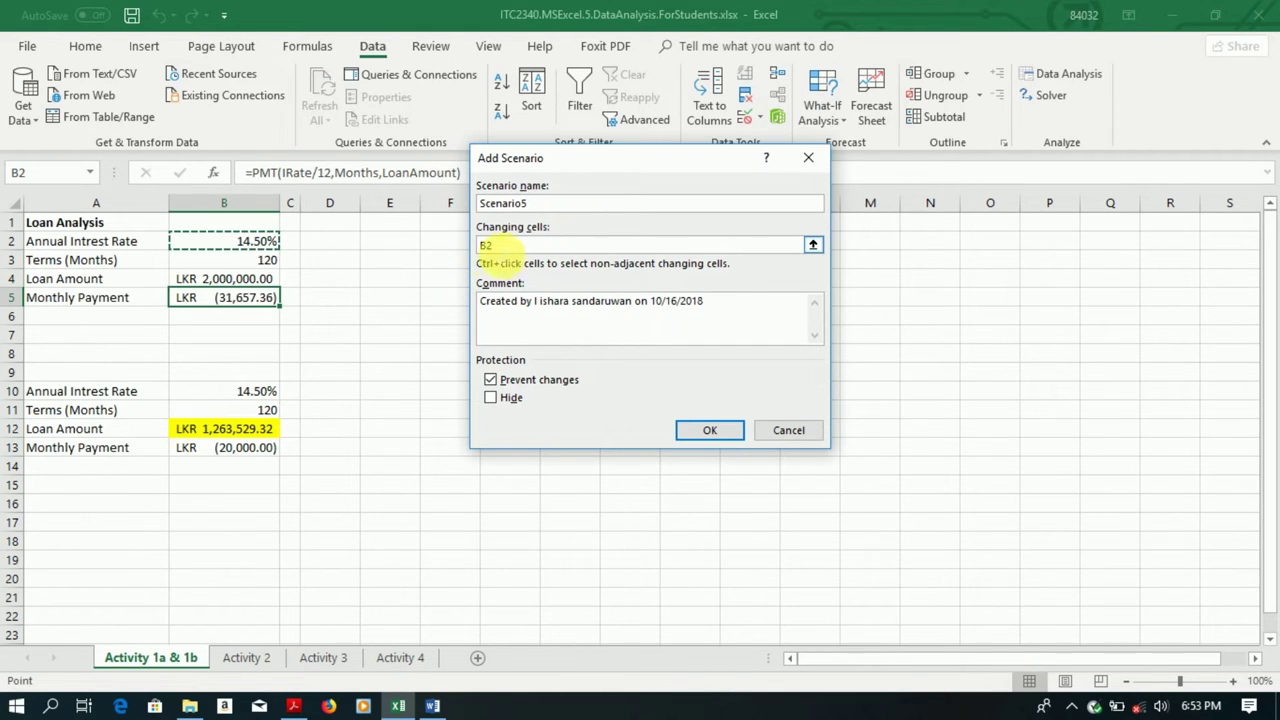
click(268, 266)
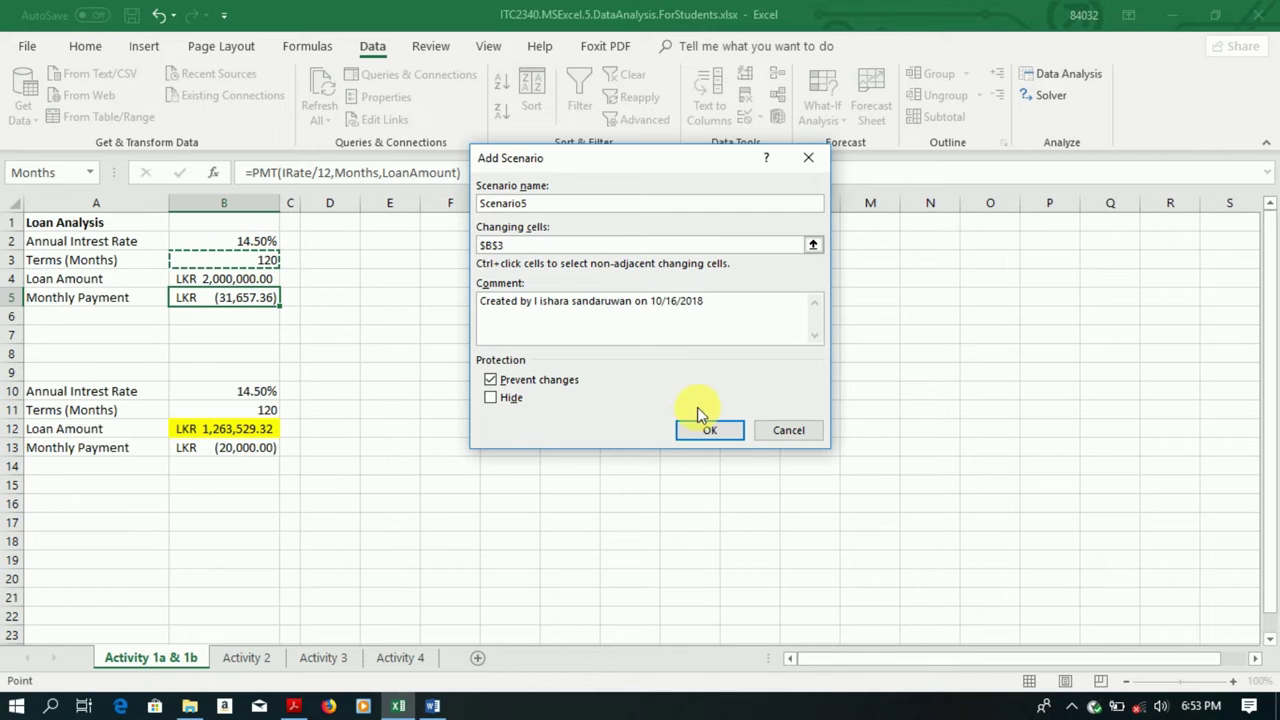
click(708, 431)
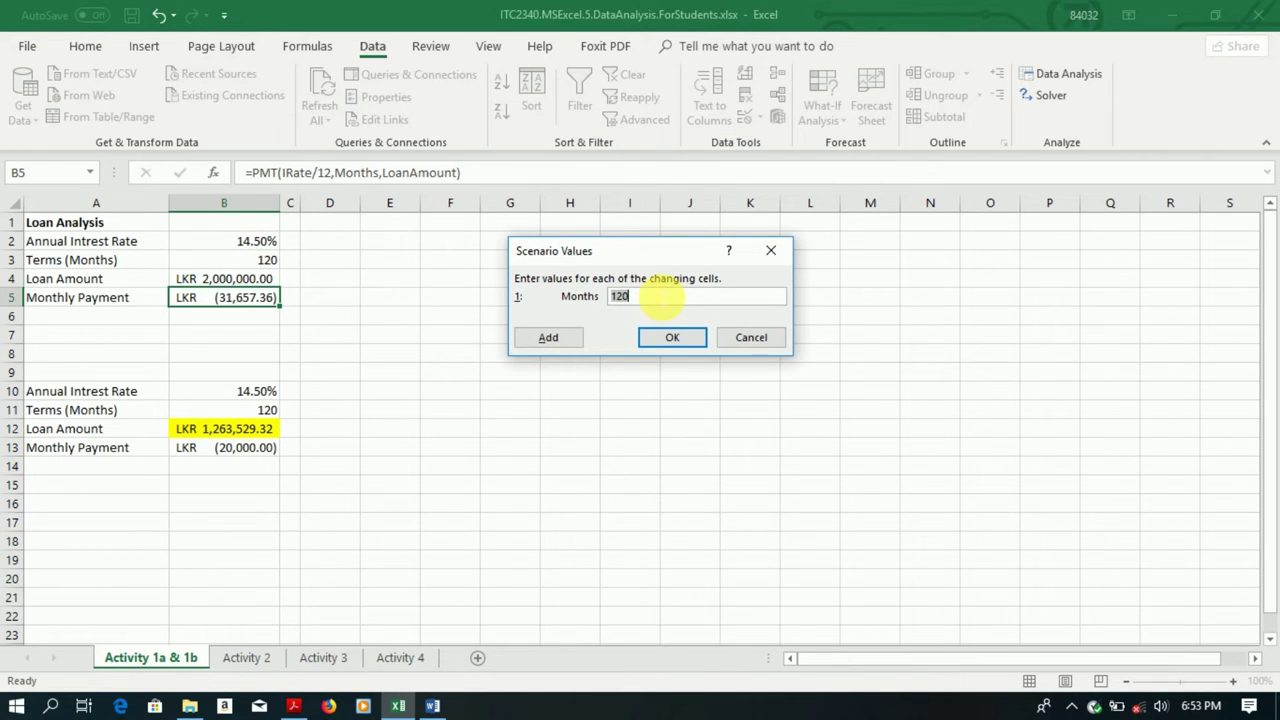
click(548, 338)
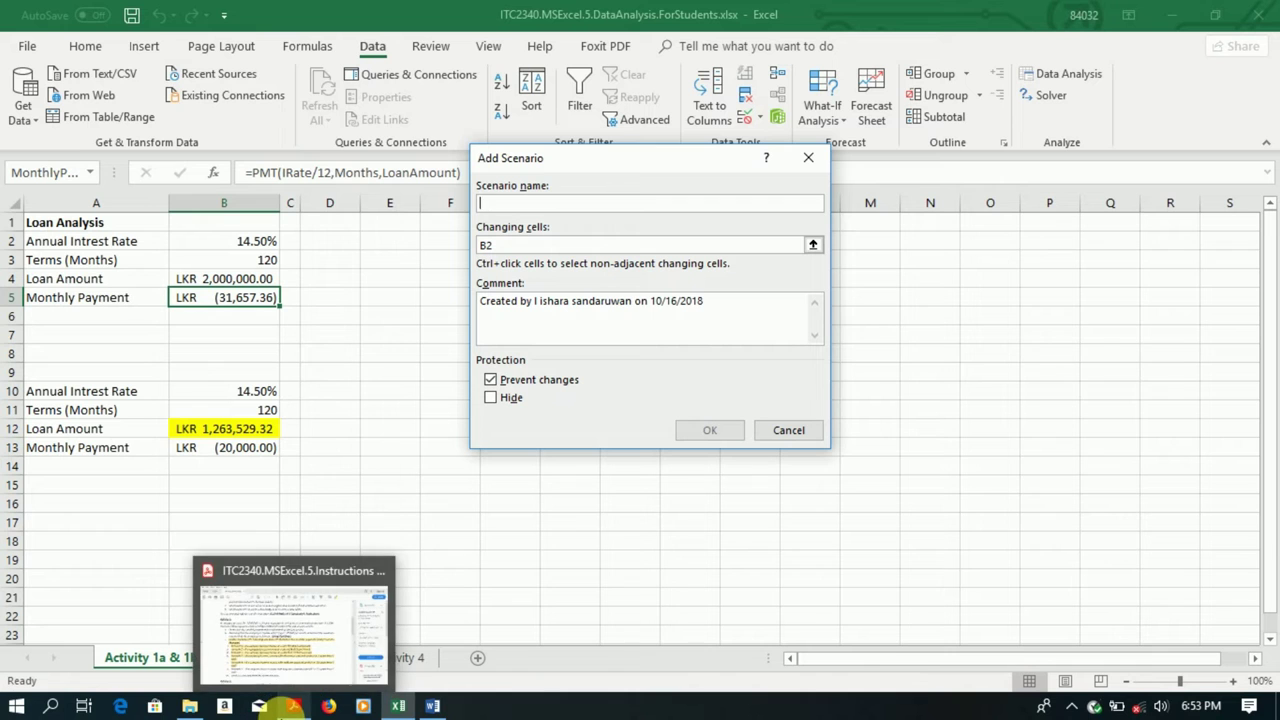
Step: Highlight the long-term 15-year scenario line in the instructions PDF
click(293, 707)
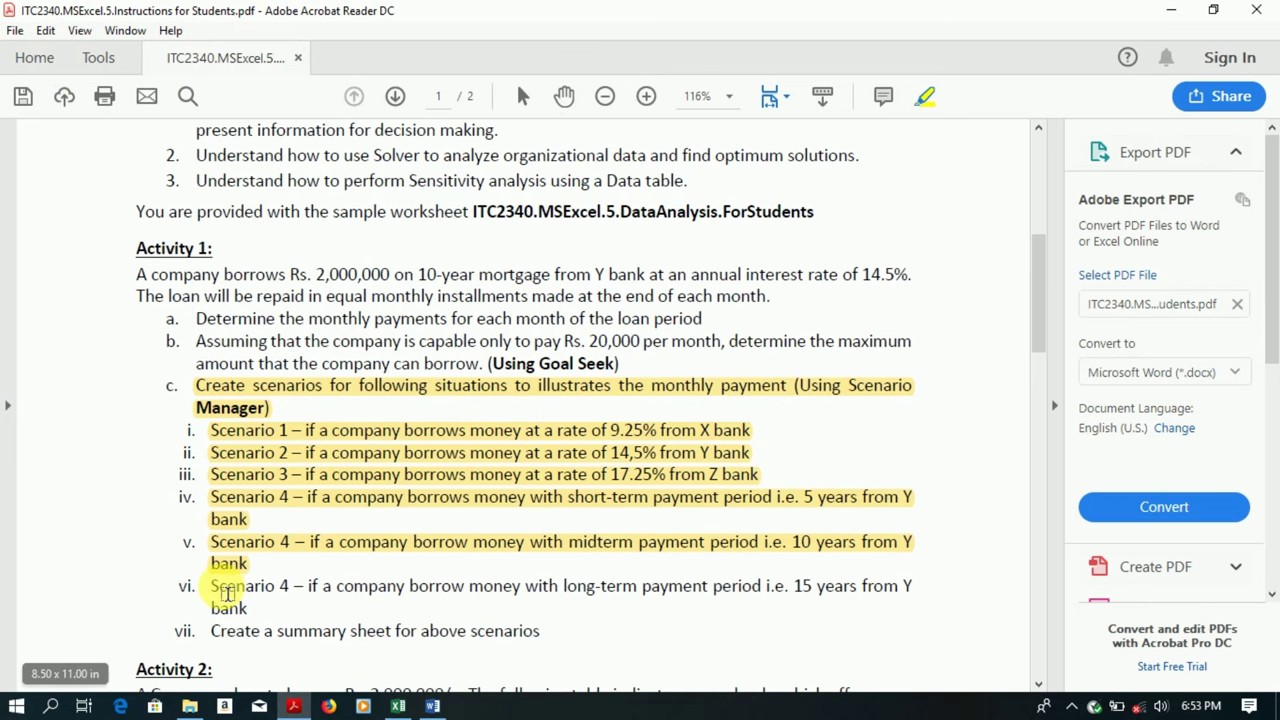
drag(230, 598, 253, 612)
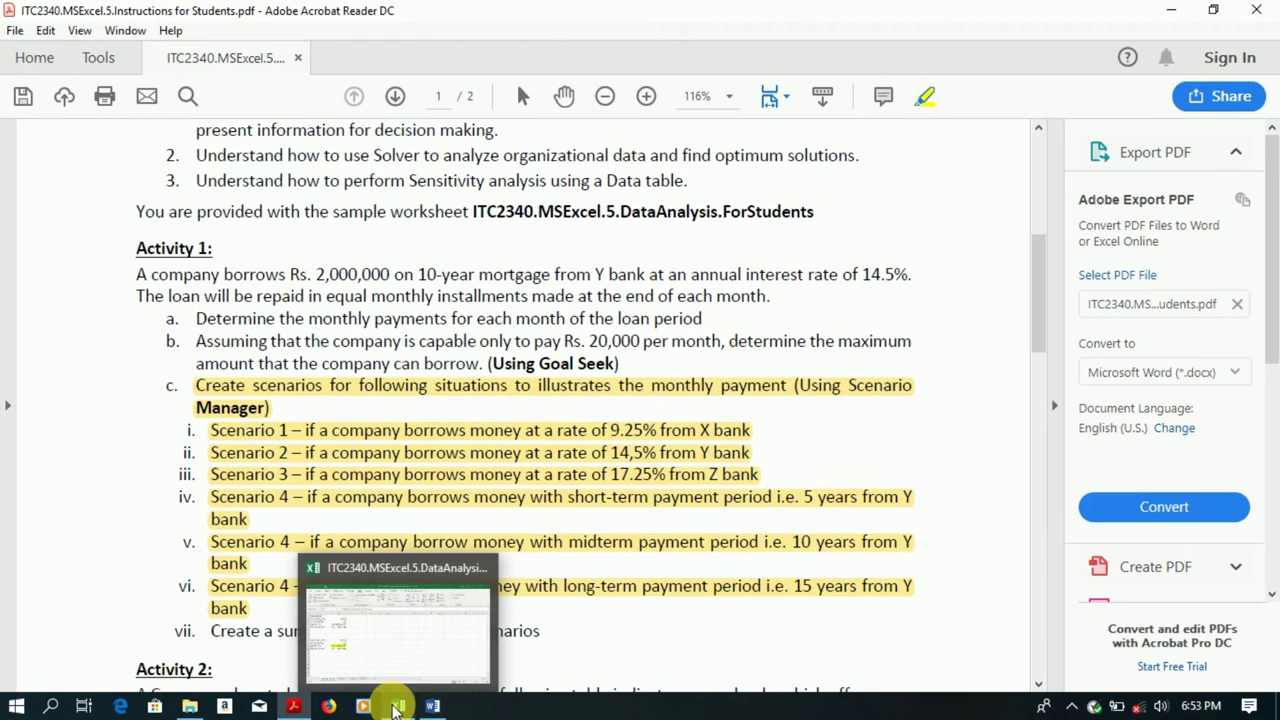
click(395, 708)
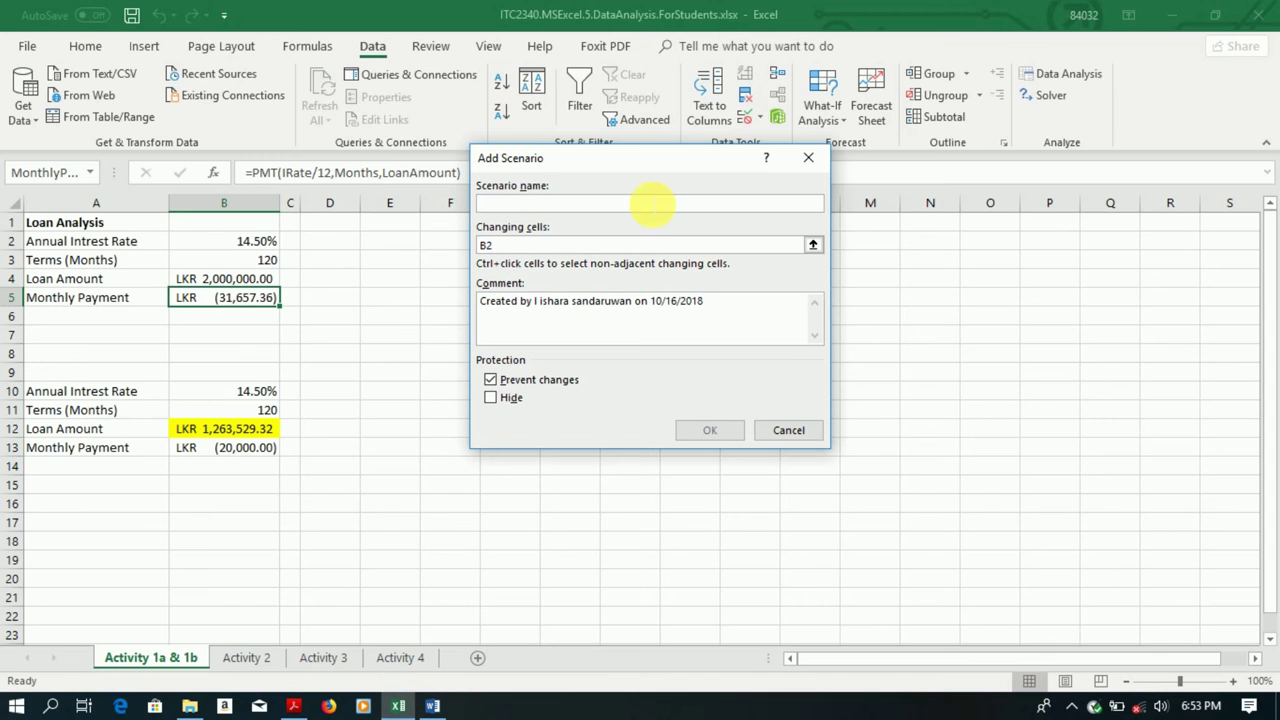
Step: Add Scenario6 with changing cell B3 and a 180-month loan term, then close the Add Scenario dialog
text(Scenario6)
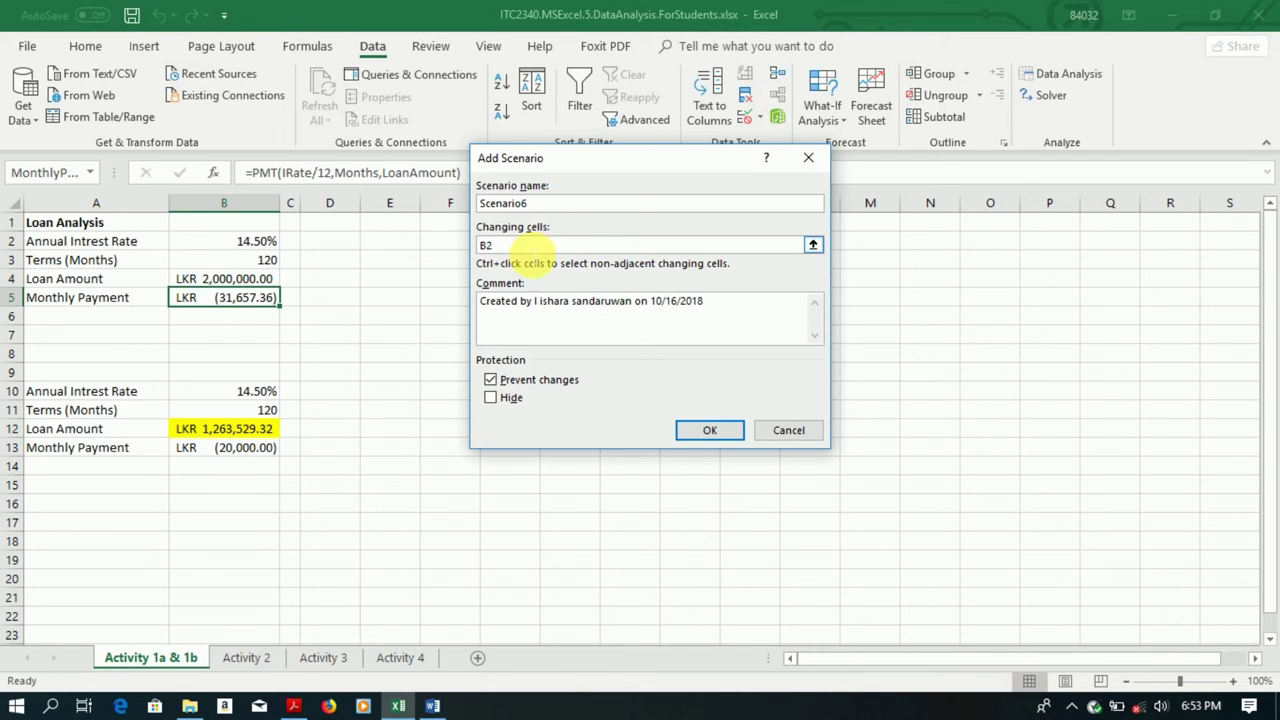
click(543, 246)
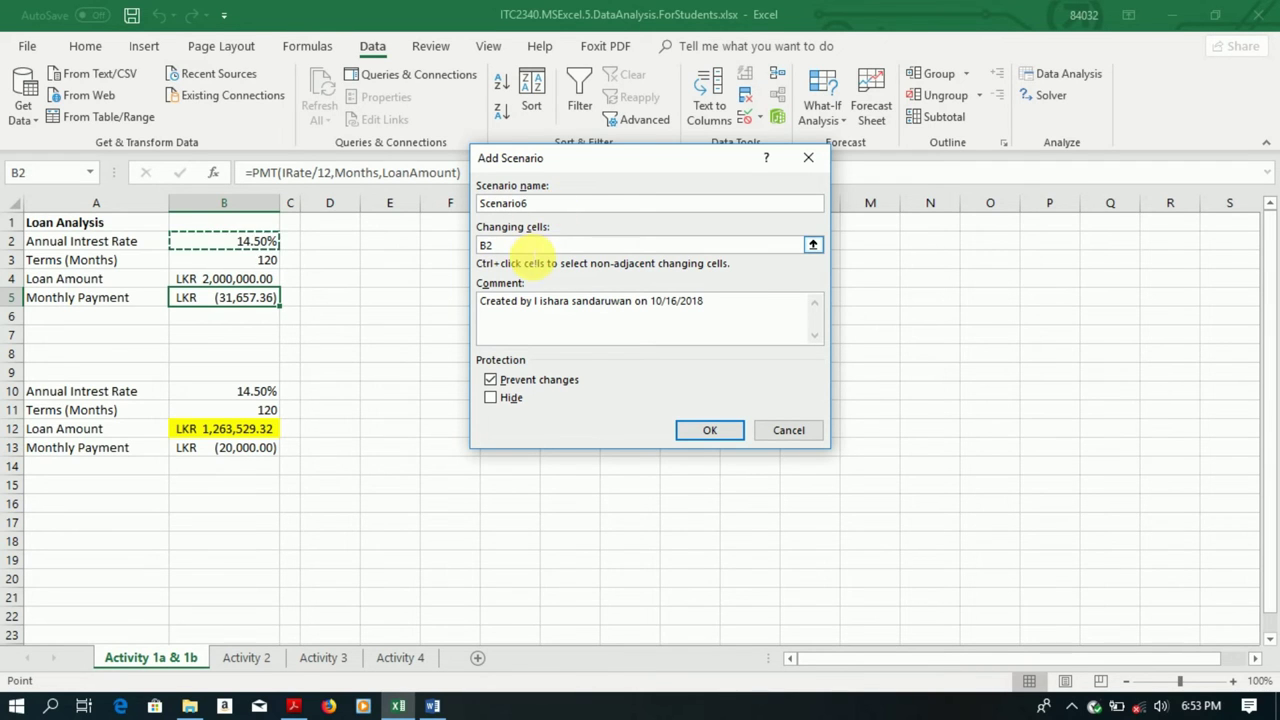
click(267, 262)
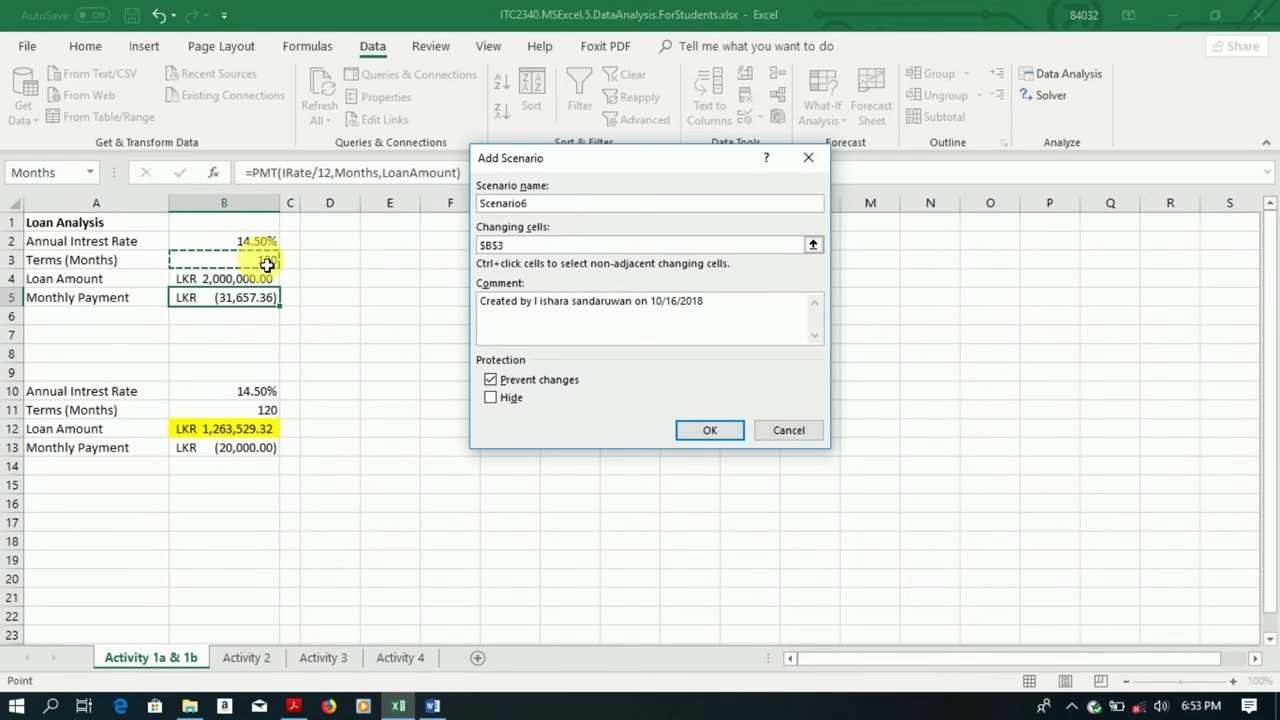
click(713, 433)
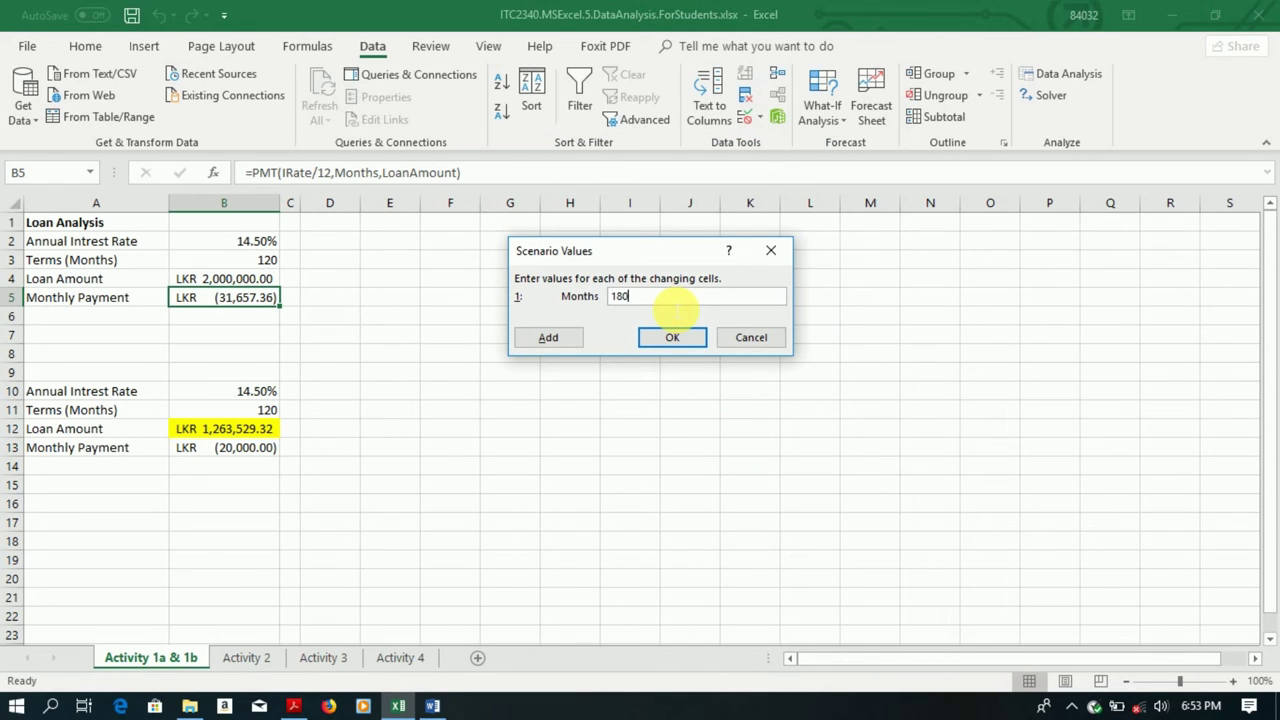
click(557, 337)
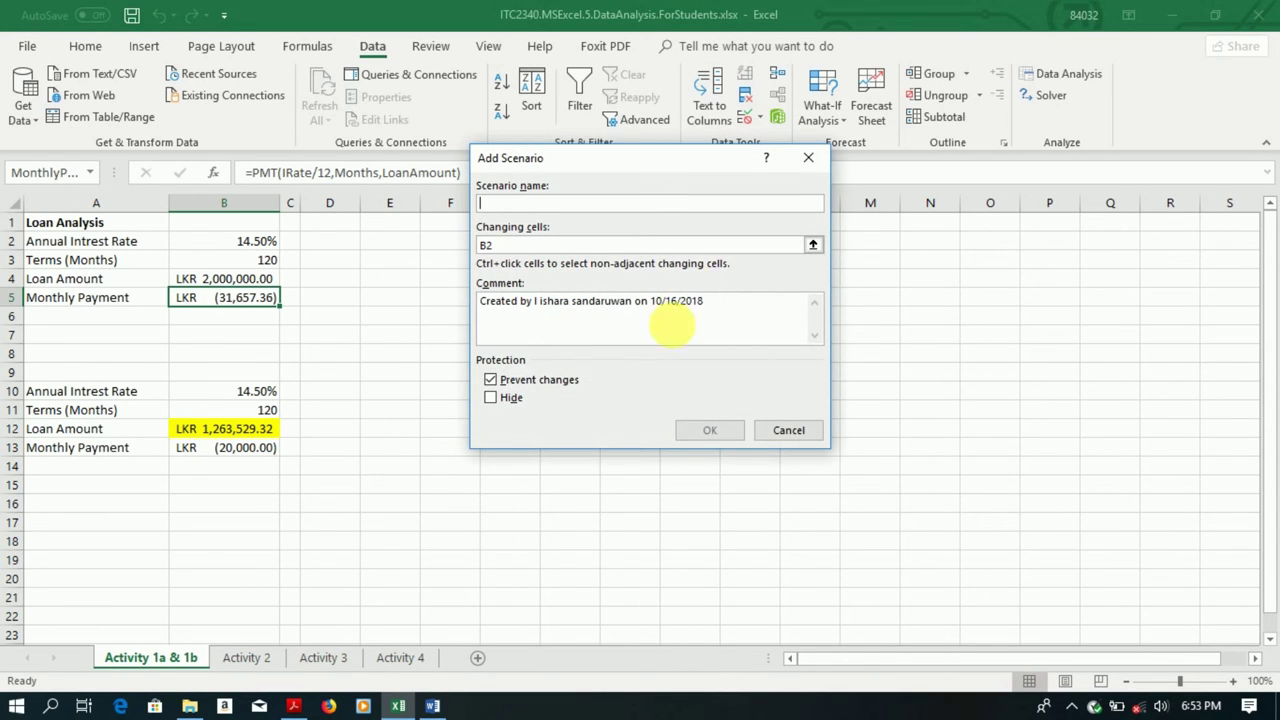
click(770, 430)
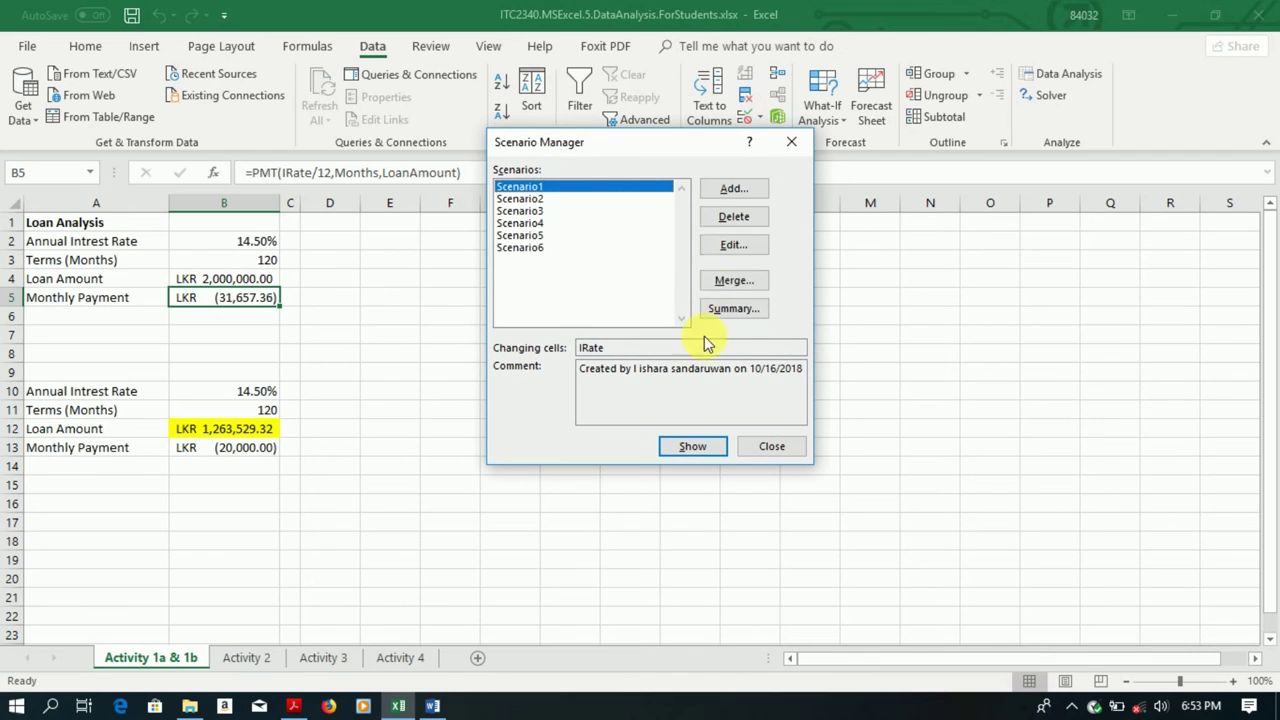
Step: Review the details of Scenario2, Scenario4, Scenario5 and Scenario6 in Scenario Manager
click(548, 199)
click(544, 223)
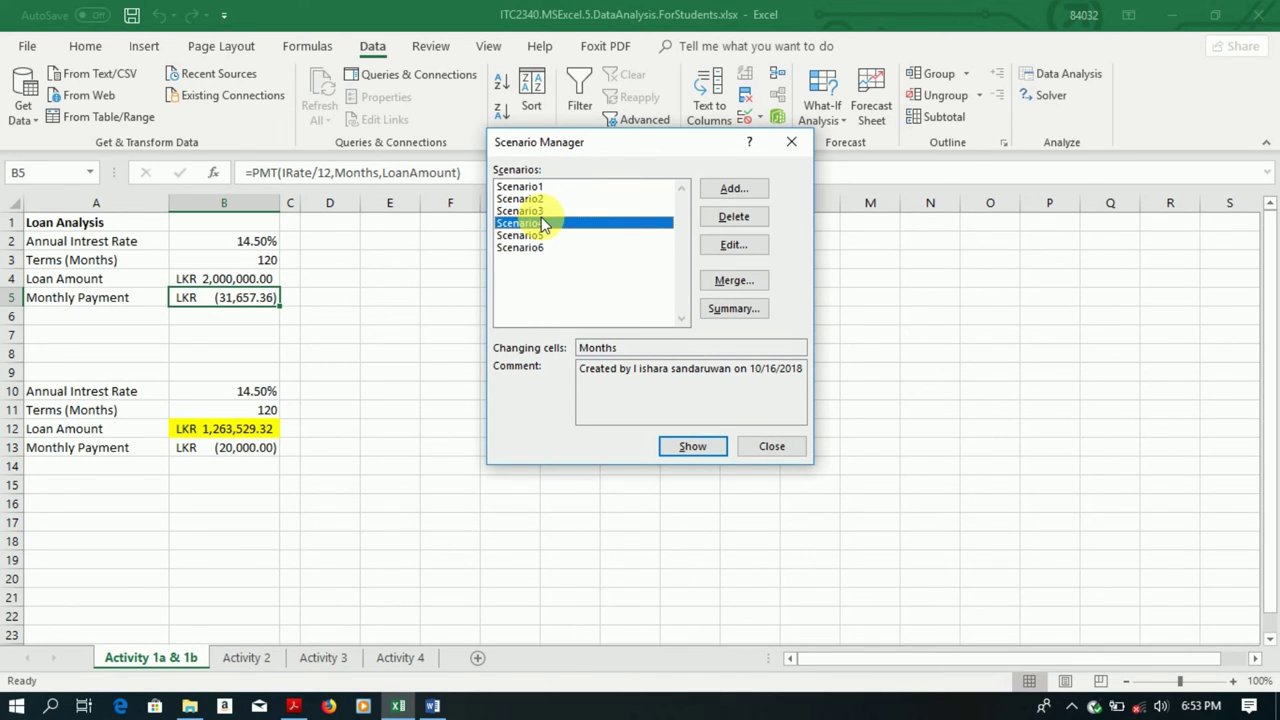
click(536, 236)
click(538, 248)
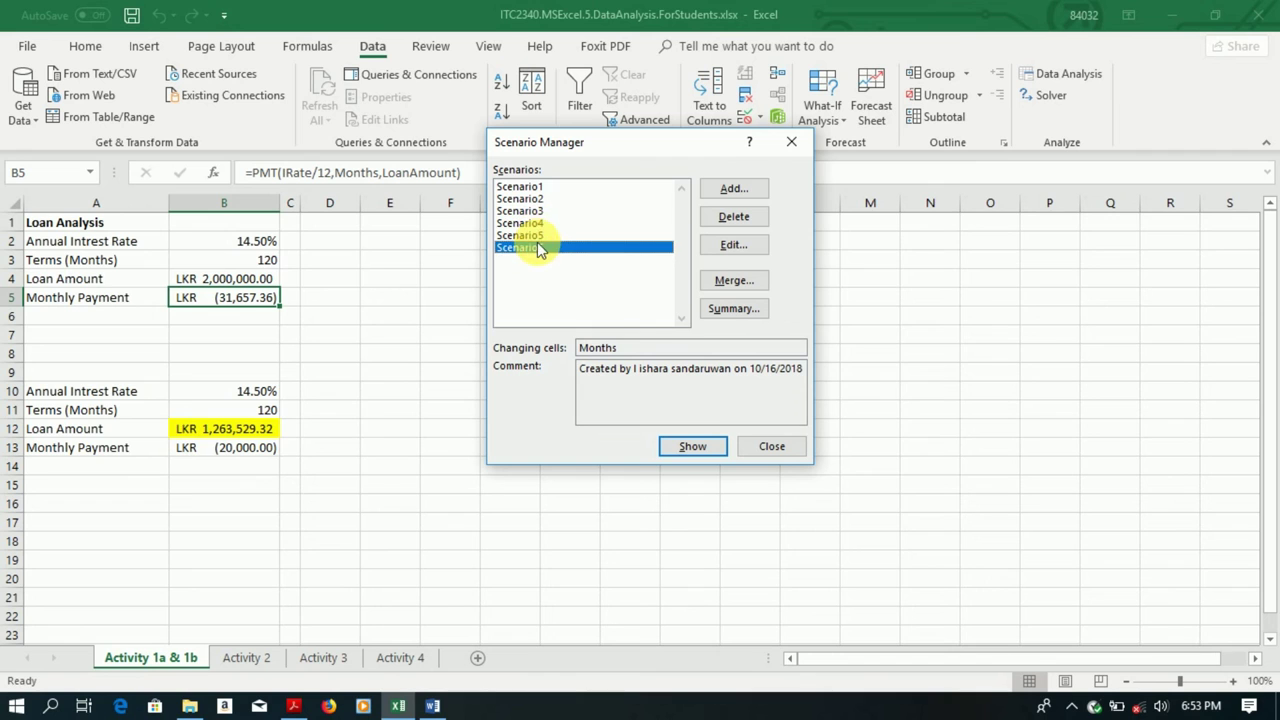
Step: Generate a Scenario summary report with B5 as the result cell
click(722, 308)
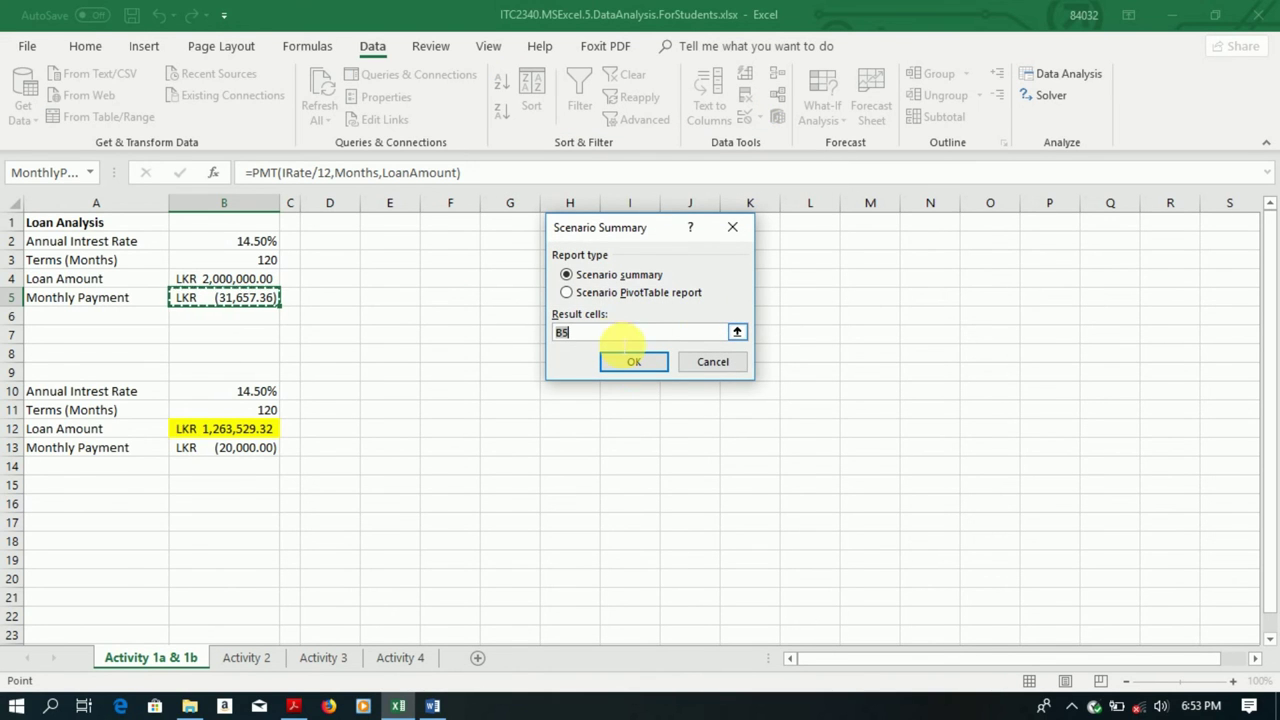
click(264, 310)
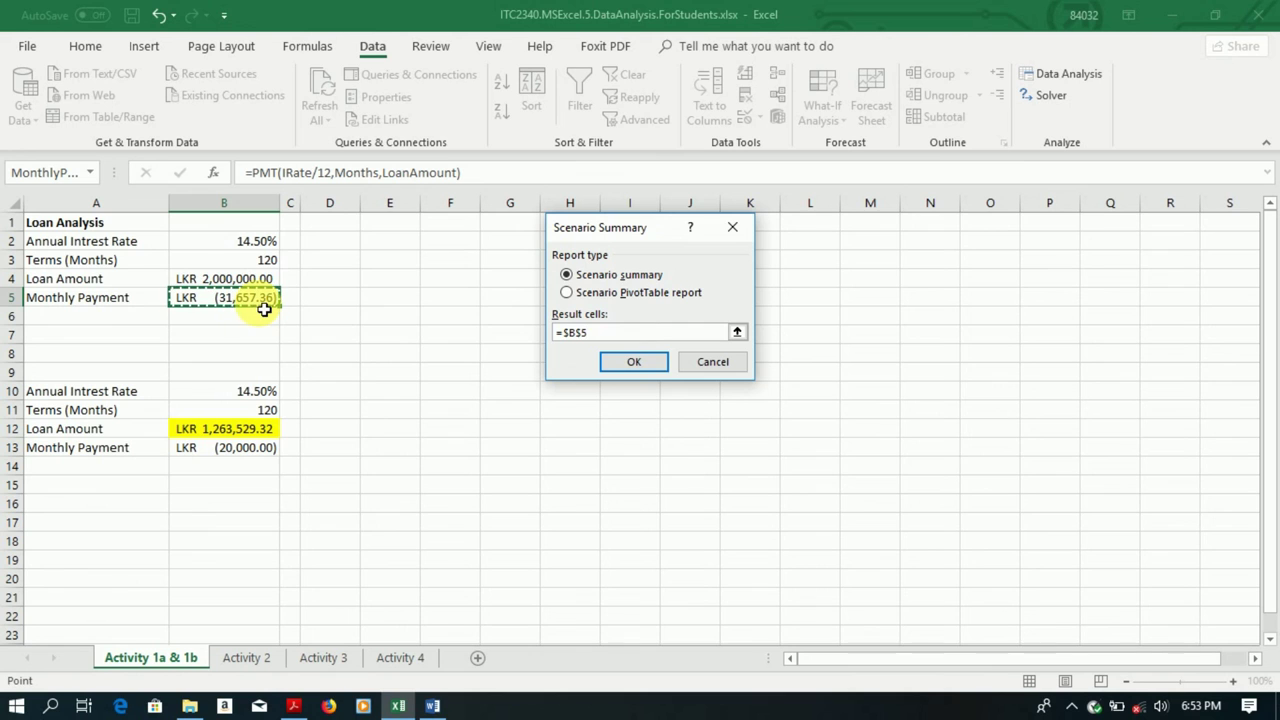
click(633, 364)
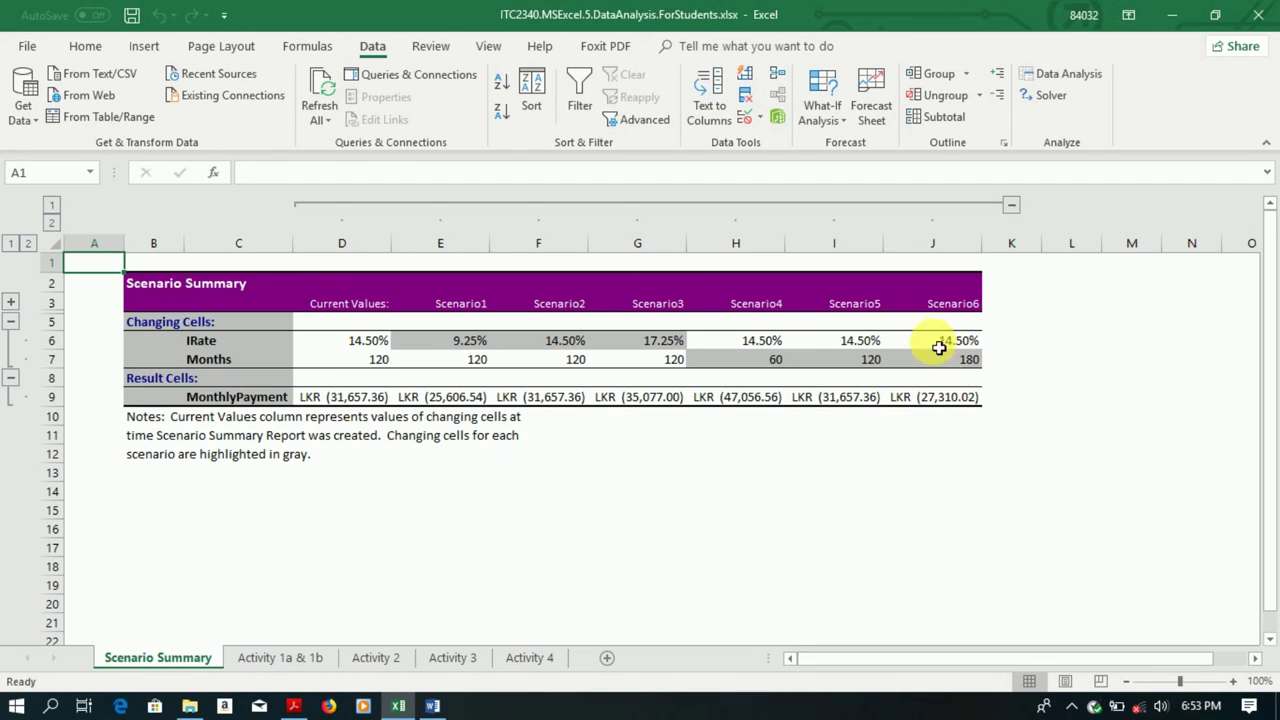
Step: Save the Loan Analysis workbook from the Quick Access Toolbar
click(131, 14)
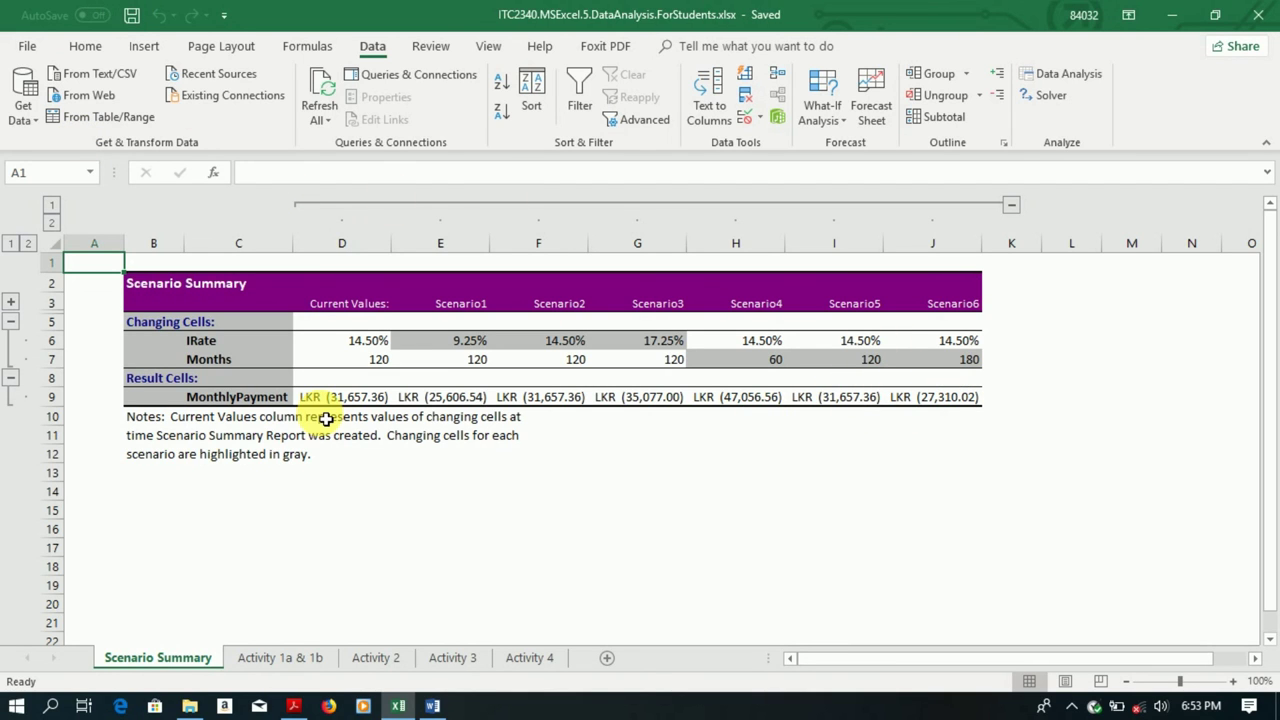